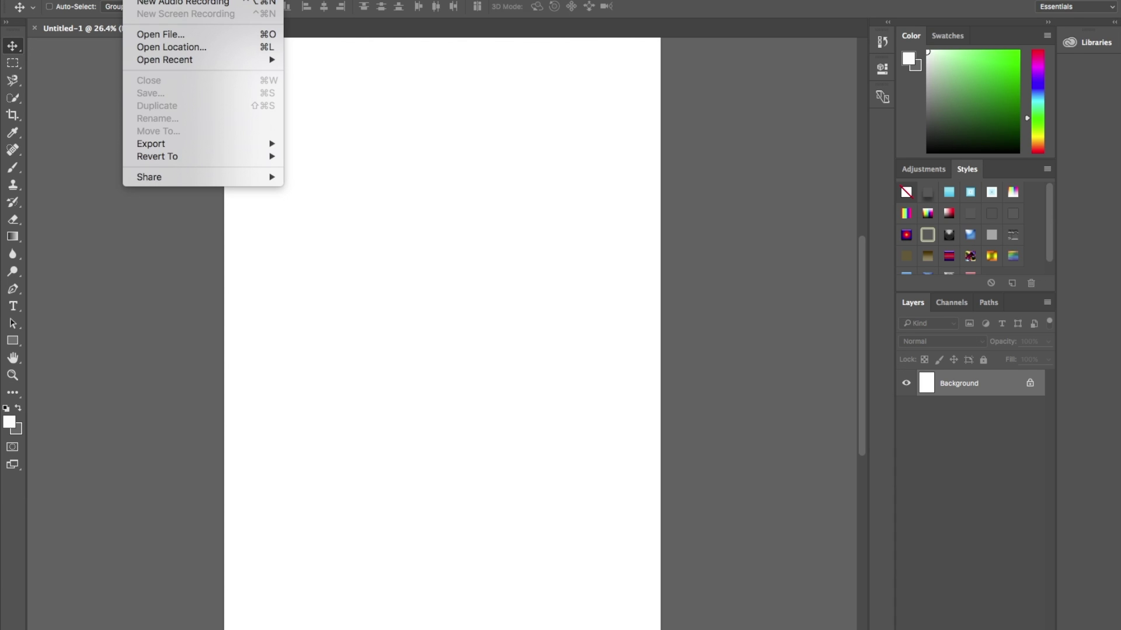
Open the recent bracelet photo 20160703_152053.jpg from File > Open Recent
{"action": "left_click", "coordinate": [102, 66]}
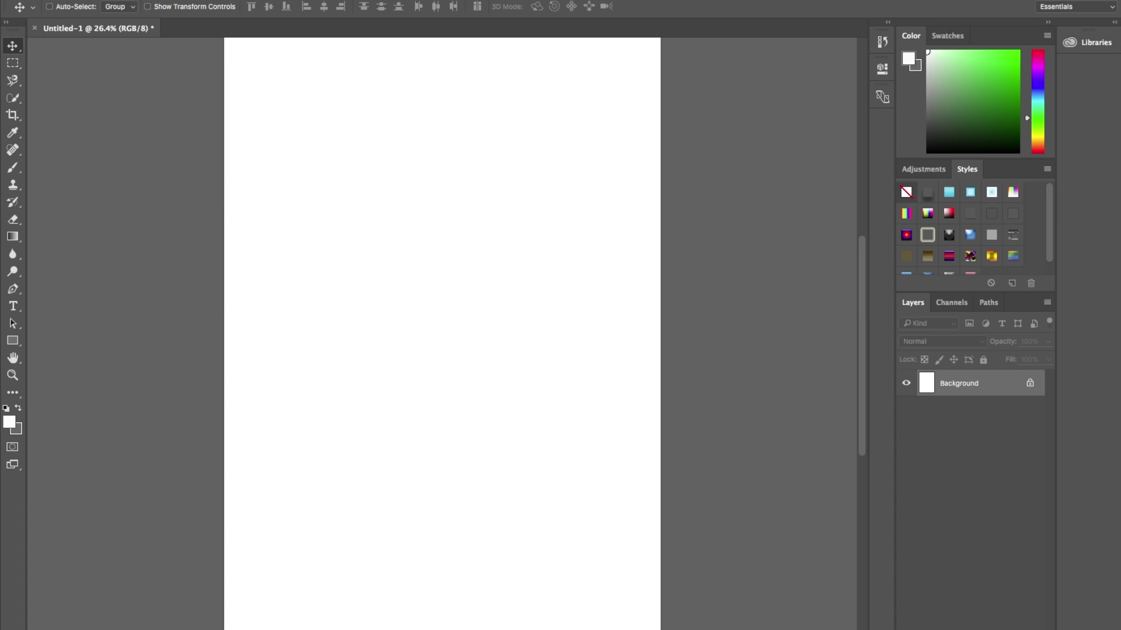
{"action": "left_click", "coordinate": [119, 0]}
{"action": "mouse_move", "coordinate": [143, 41]}
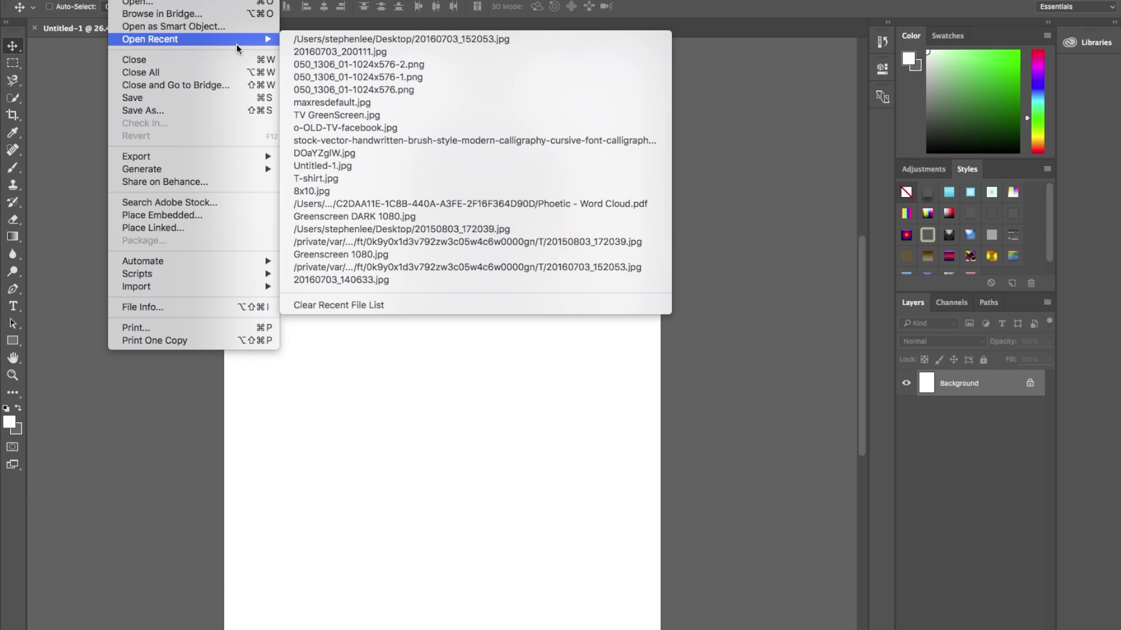
{"action": "left_click", "coordinate": [417, 41]}
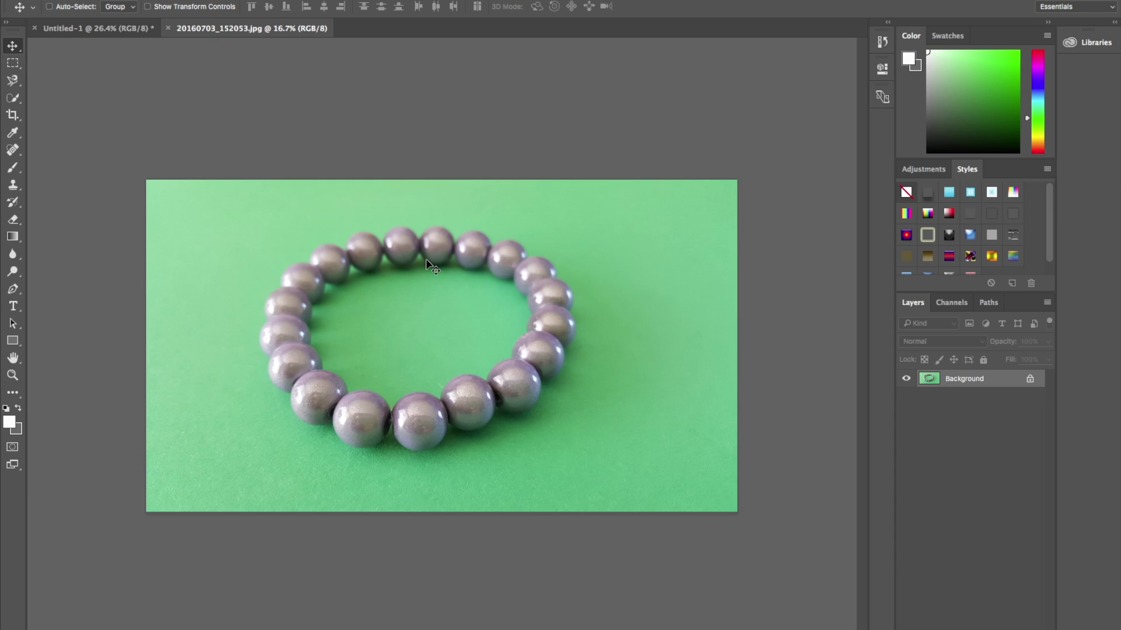
Zoom in to inspect the beads, fit the photo on screen, then return to Untitled-1
{"action": "key", "text": "ctrl+plus"}
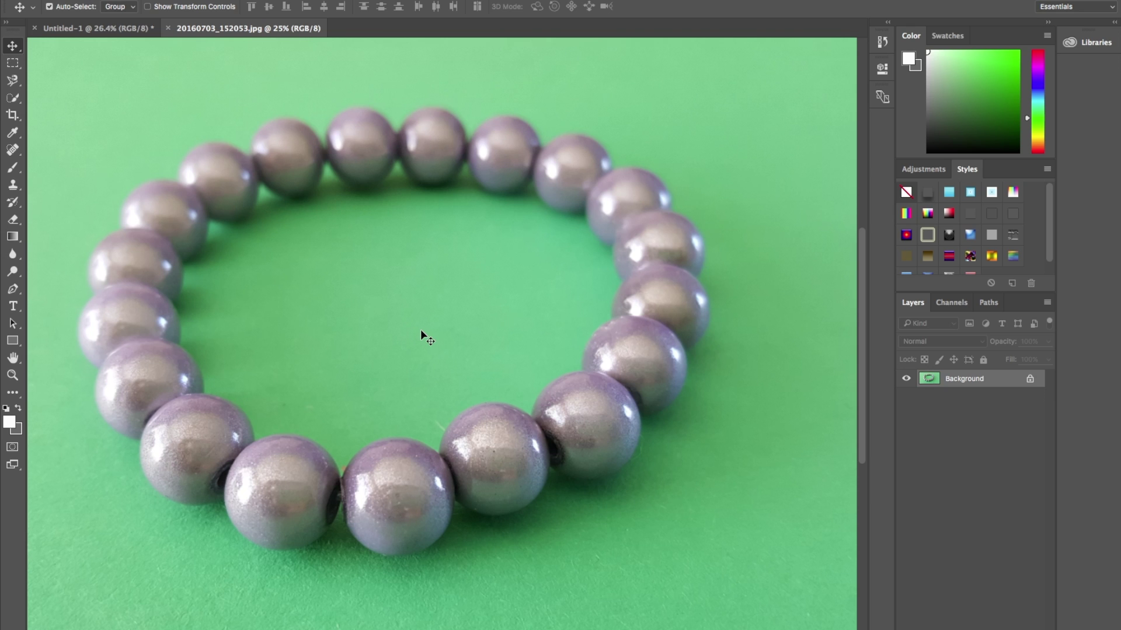
{"action": "key", "text": "ctrl+plus"}
{"action": "key", "text": "ctrl+plus"}
{"action": "key", "text": "ctrl+plus"}
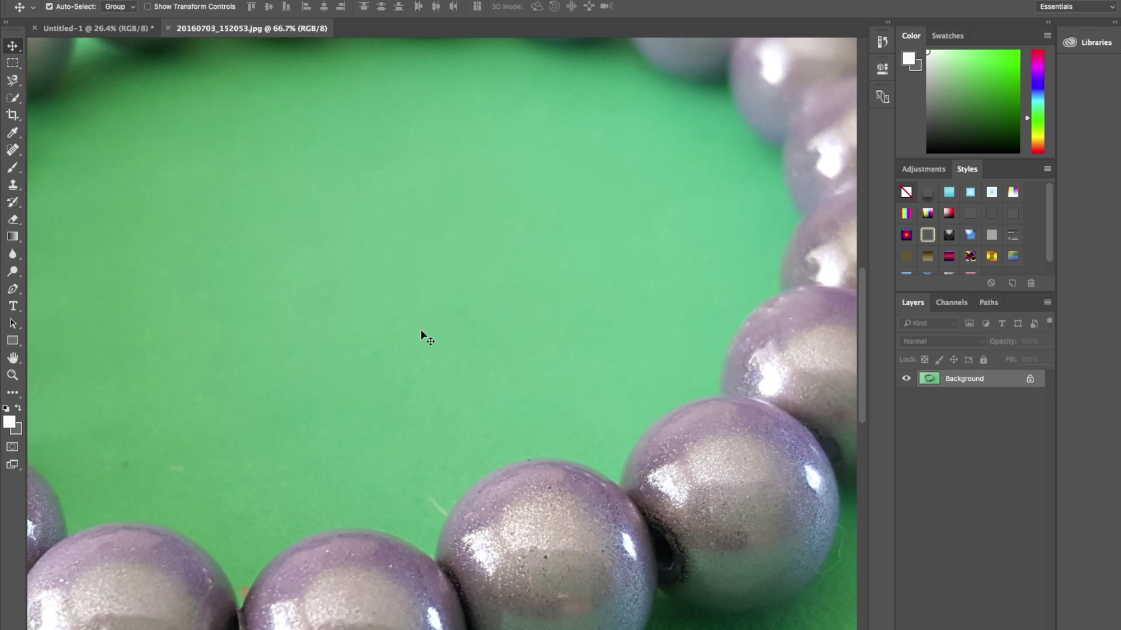
{"action": "key", "text": "ctrl+plus"}
{"action": "scroll", "coordinate": [421, 331], "scroll_direction": "down", "scroll_amount": 5}
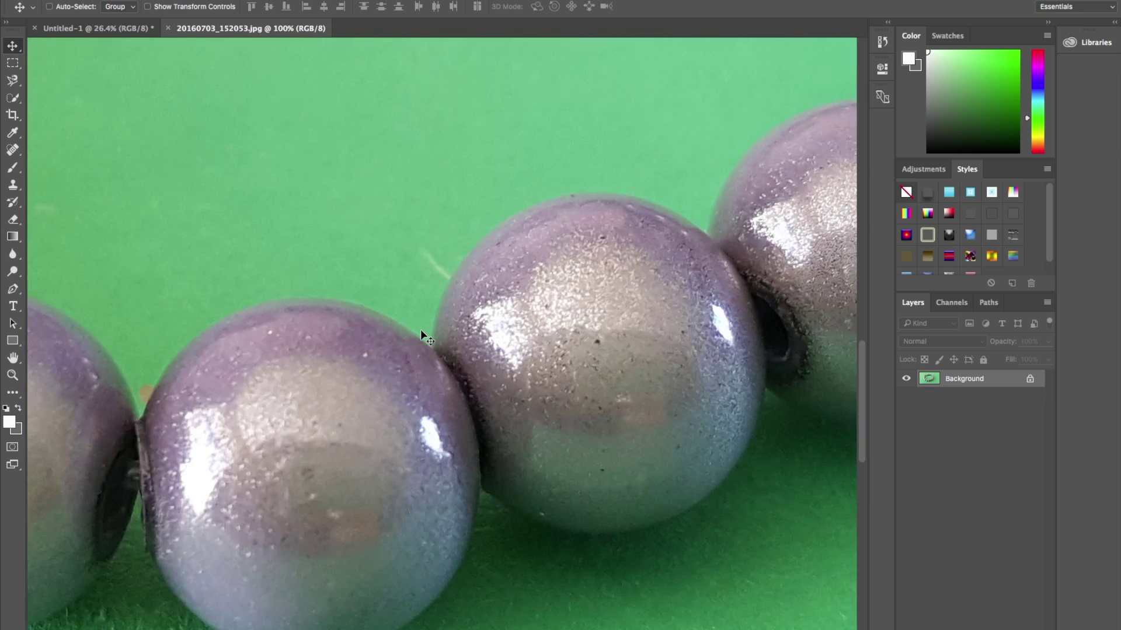
{"action": "scroll", "coordinate": [420, 329], "scroll_direction": "down", "scroll_amount": 5}
{"action": "scroll", "coordinate": [420, 329], "scroll_direction": "left", "scroll_amount": 5}
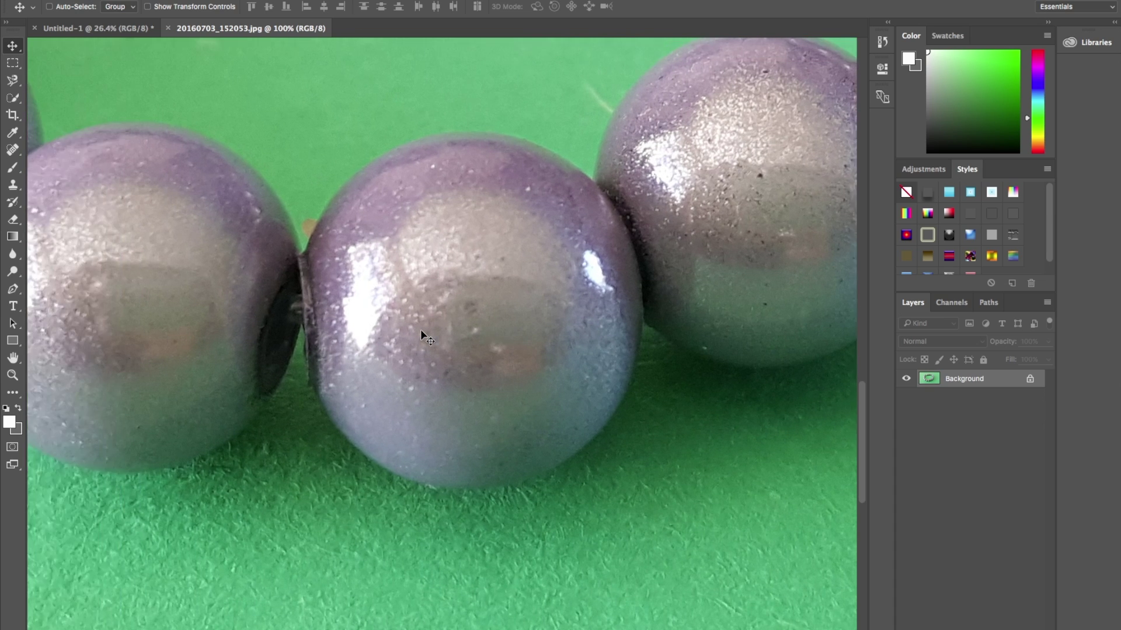
{"action": "scroll", "coordinate": [421, 329], "scroll_direction": "left", "scroll_amount": 3}
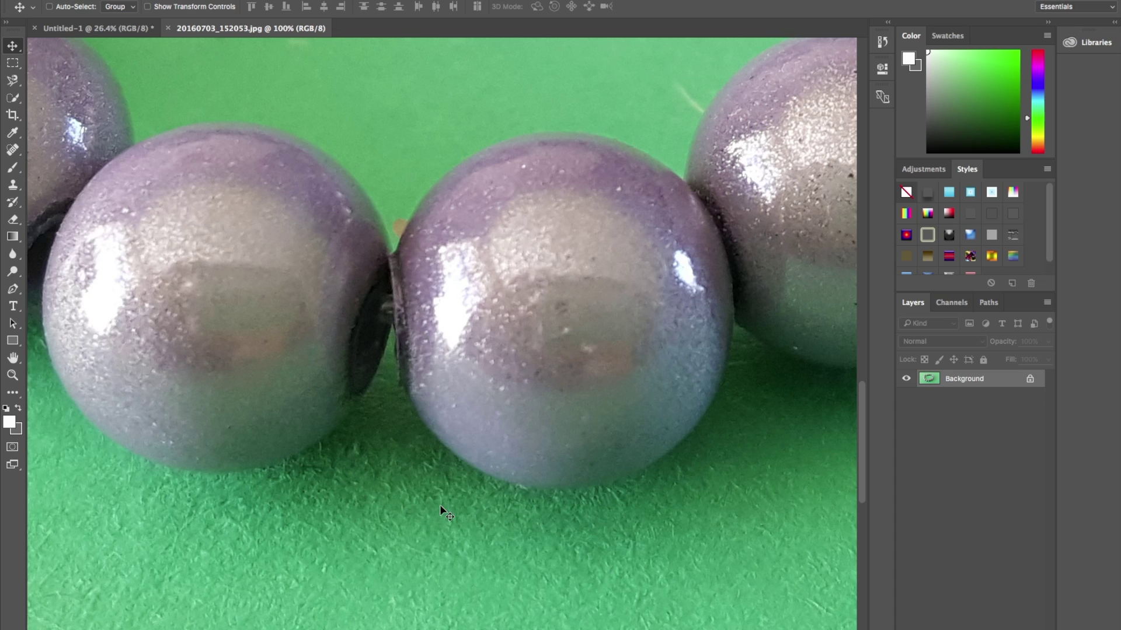
{"action": "key", "text": "ctrl+0"}
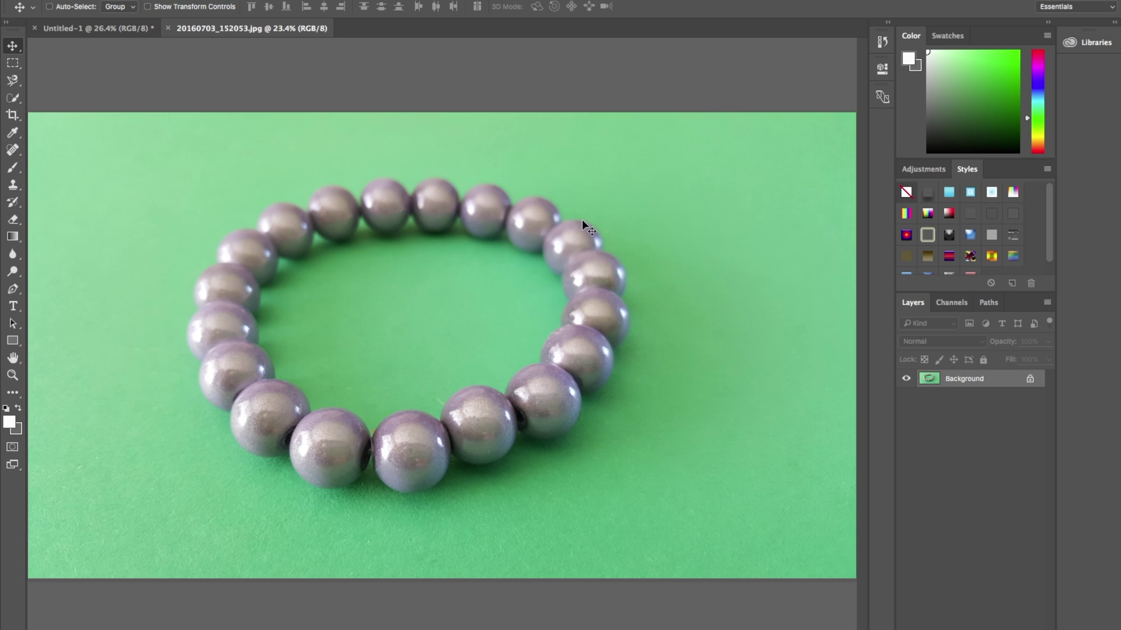
{"action": "left_click", "coordinate": [90, 29]}
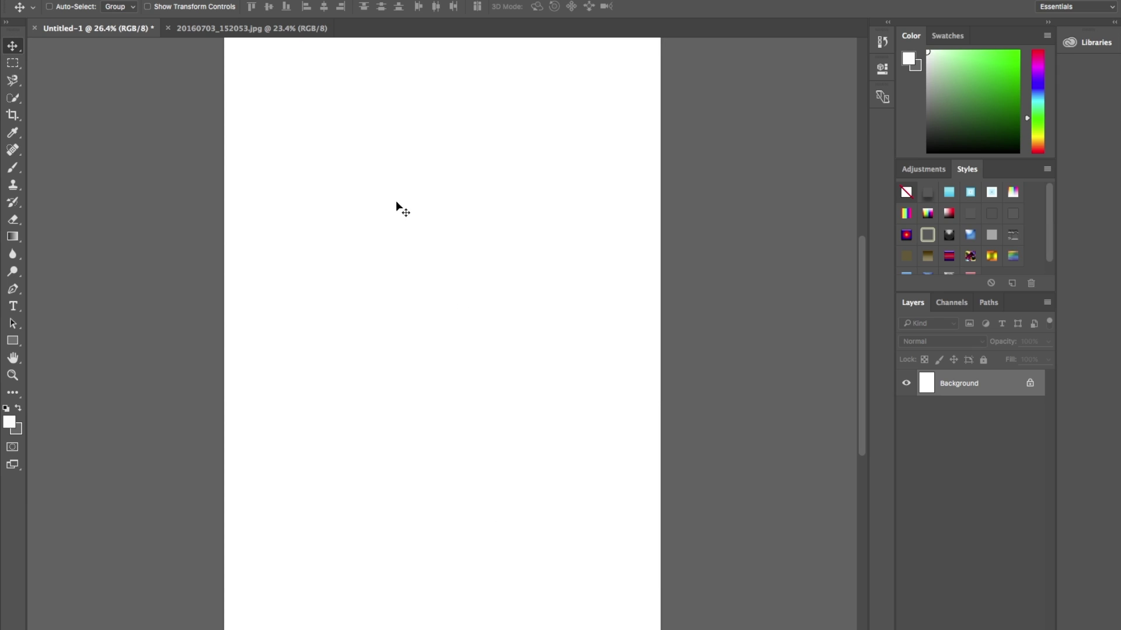
In Replace Color, enable Localized Color Clusters and sample the green background at several spots
{"action": "left_click", "coordinate": [200, 29]}
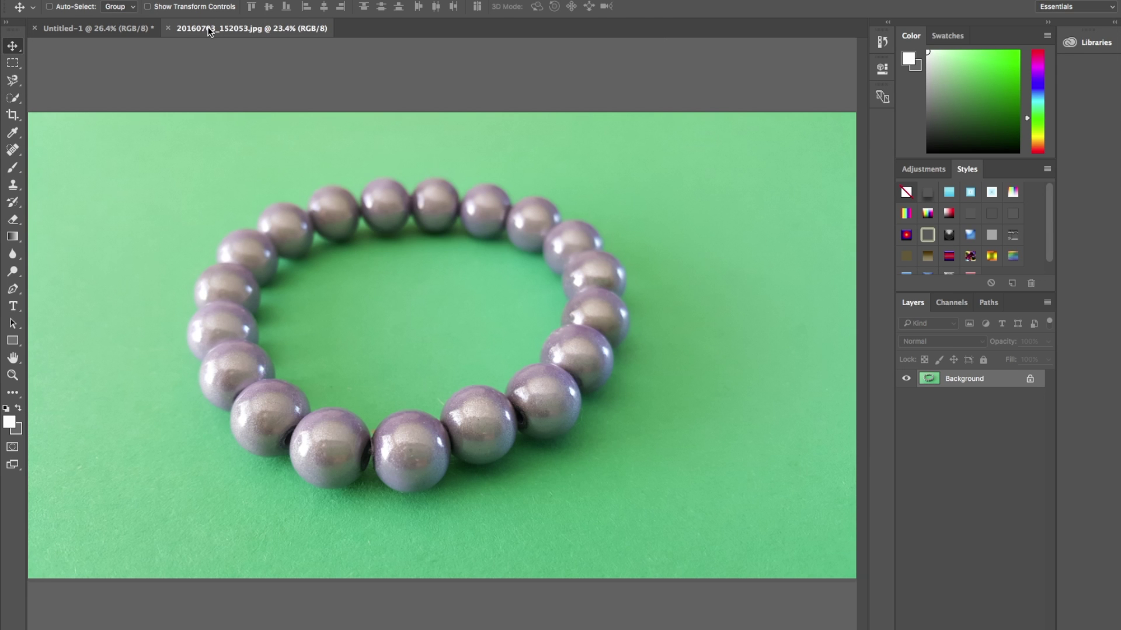
{"action": "mouse_move", "coordinate": [189, 11]}
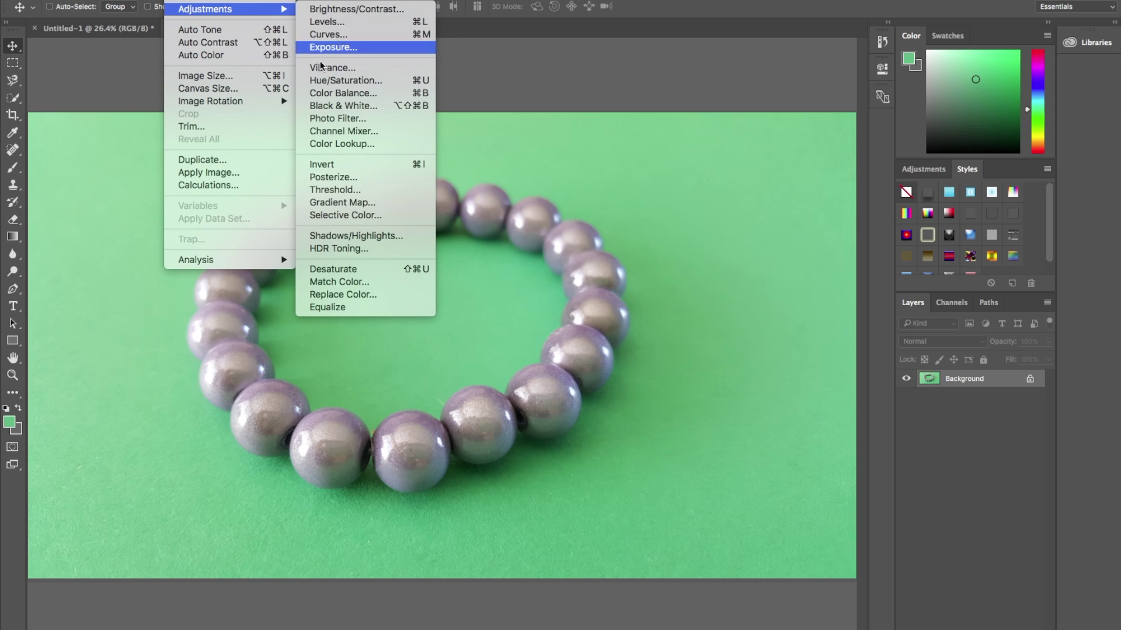
{"action": "left_click", "coordinate": [345, 295]}
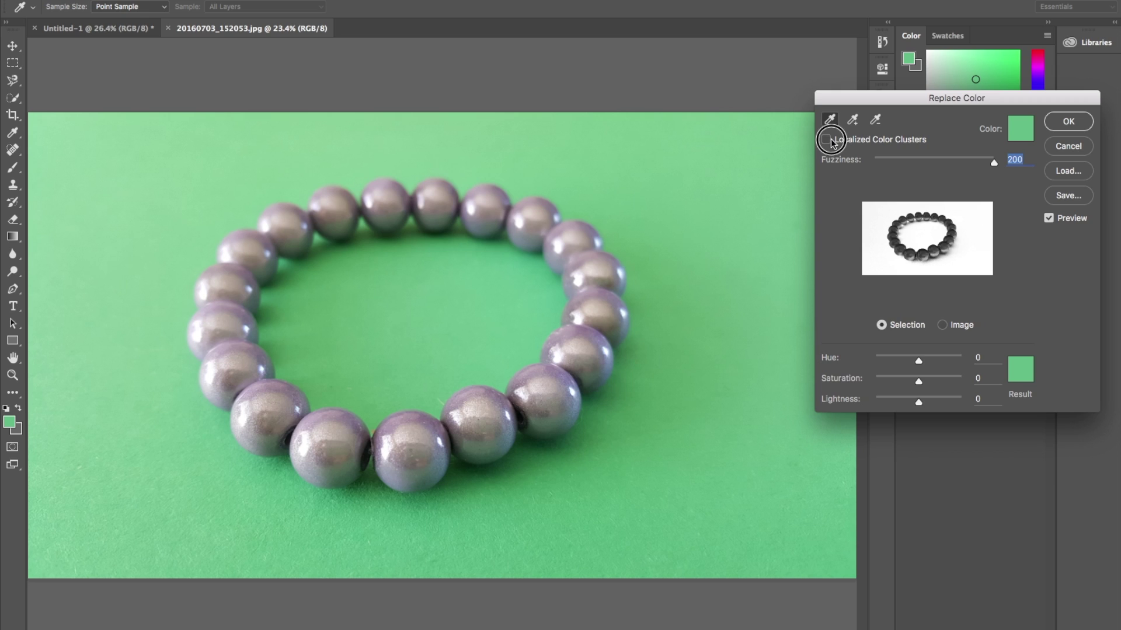
{"action": "left_click", "coordinate": [827, 140]}
{"action": "left_click", "coordinate": [829, 141]}
{"action": "left_click", "coordinate": [827, 140]}
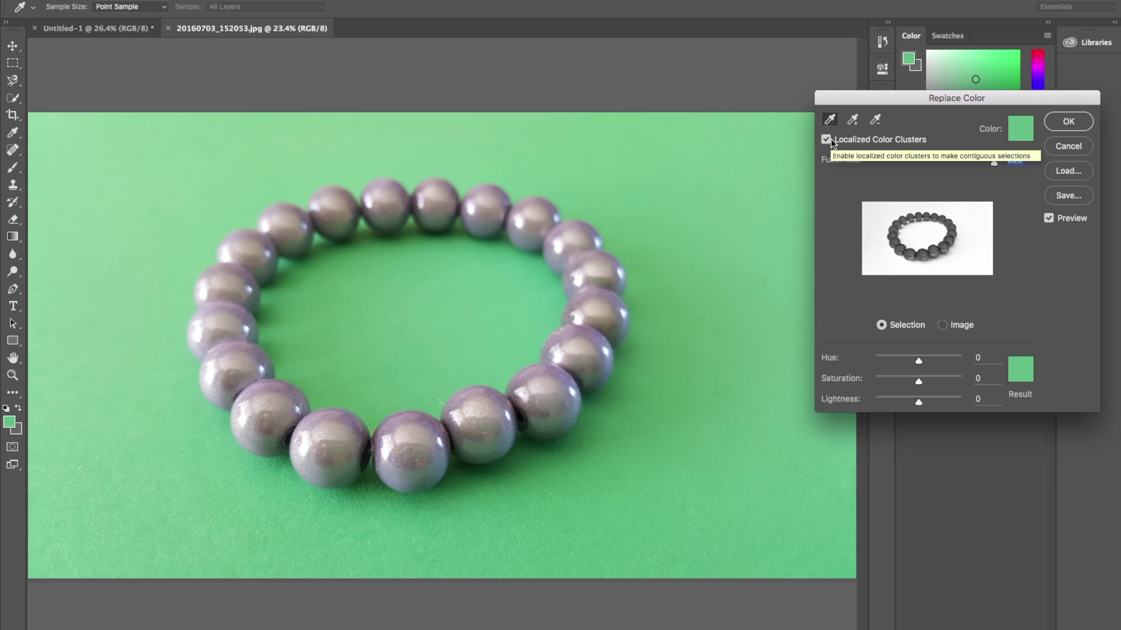
{"action": "left_click", "coordinate": [852, 119]}
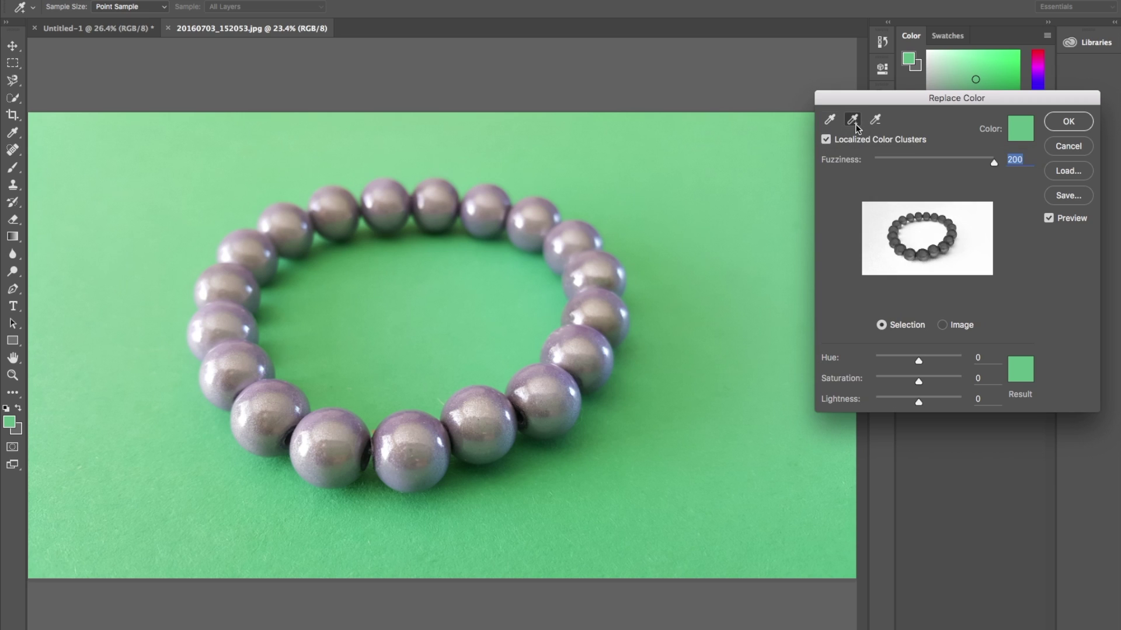
{"action": "left_click", "coordinate": [101, 172]}
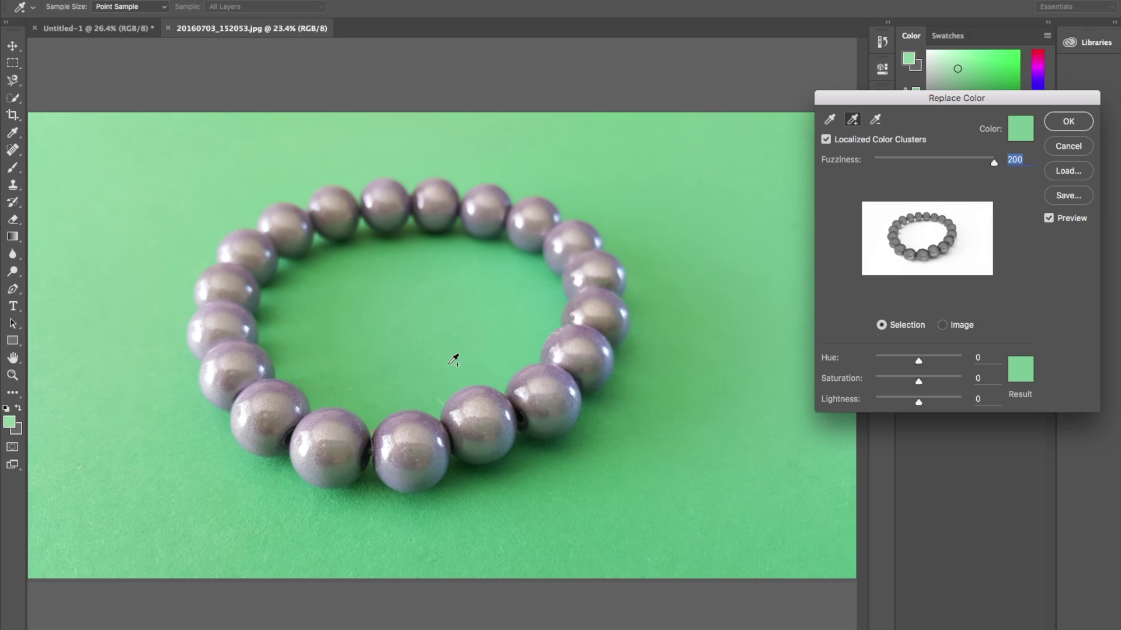
{"action": "left_click", "coordinate": [507, 383]}
{"action": "left_click", "coordinate": [806, 508]}
{"action": "left_click", "coordinate": [744, 177]}
{"action": "left_click", "coordinate": [148, 507]}
Set the result colour to white with Saturation -100, Lightness +100, Hue -180, and apply
{"action": "left_click", "coordinate": [1028, 370]}
{"action": "left_click_drag", "start_coordinate": [460, 308], "coordinate": [313, 105]}
{"action": "left_click", "coordinate": [689, 193]}
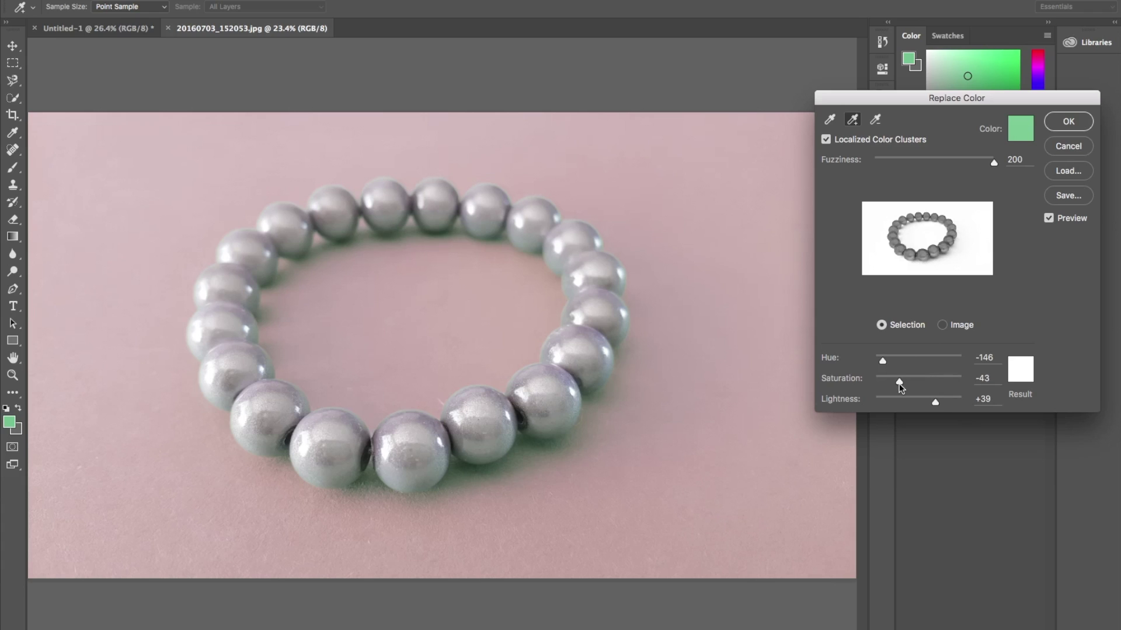
{"action": "left_click_drag", "start_coordinate": [899, 386], "coordinate": [854, 382]}
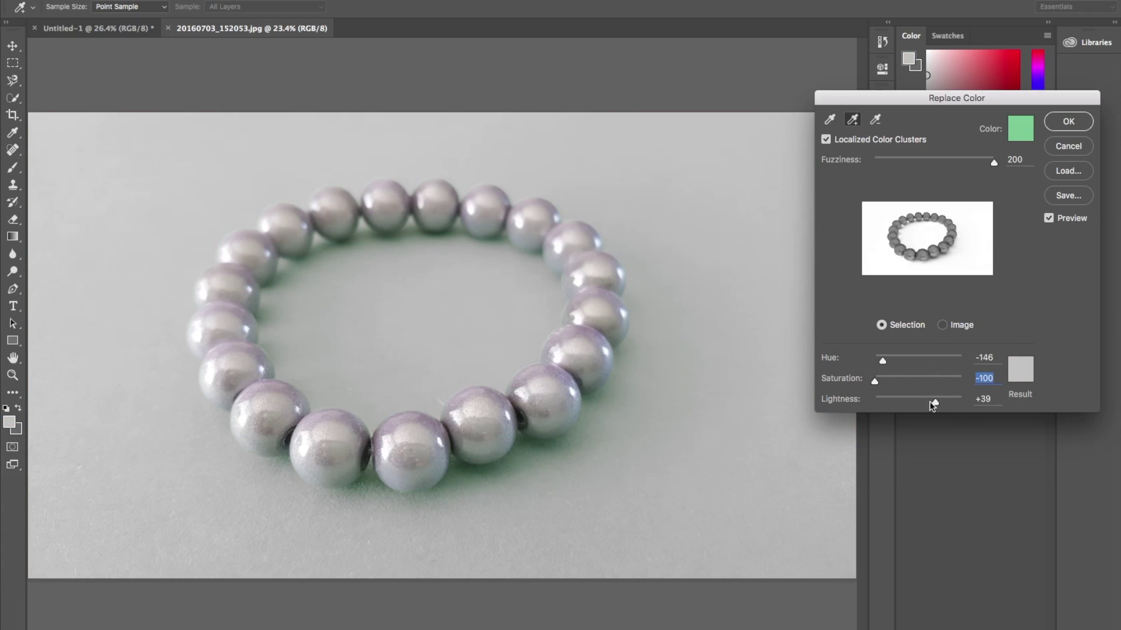
{"action": "left_click_drag", "start_coordinate": [934, 404], "coordinate": [970, 403]}
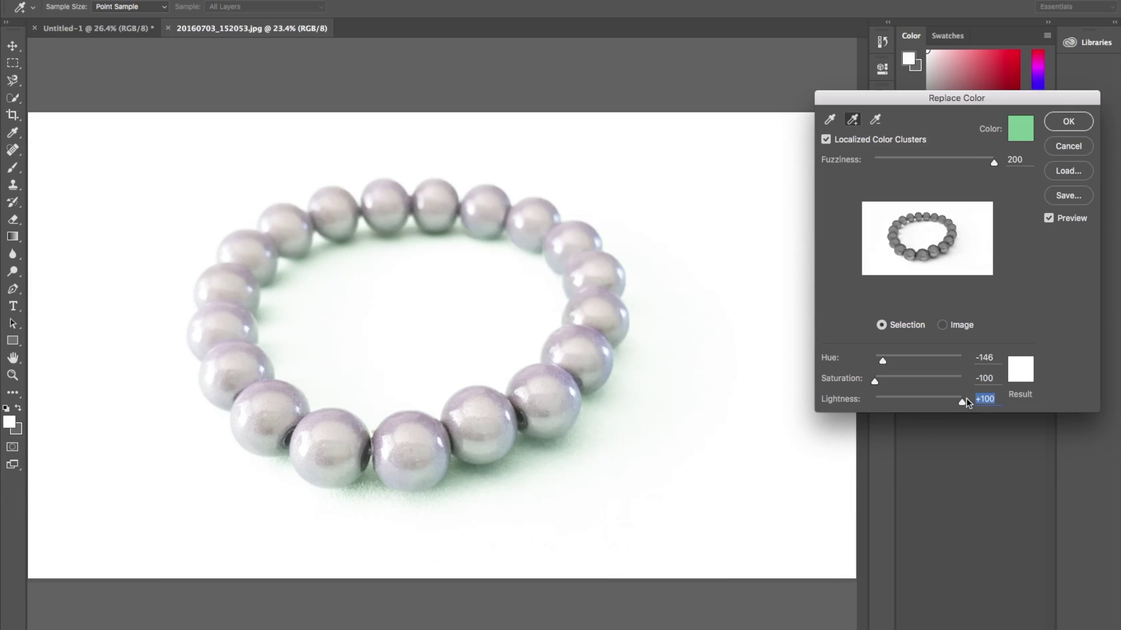
{"action": "left_click", "coordinate": [875, 364]}
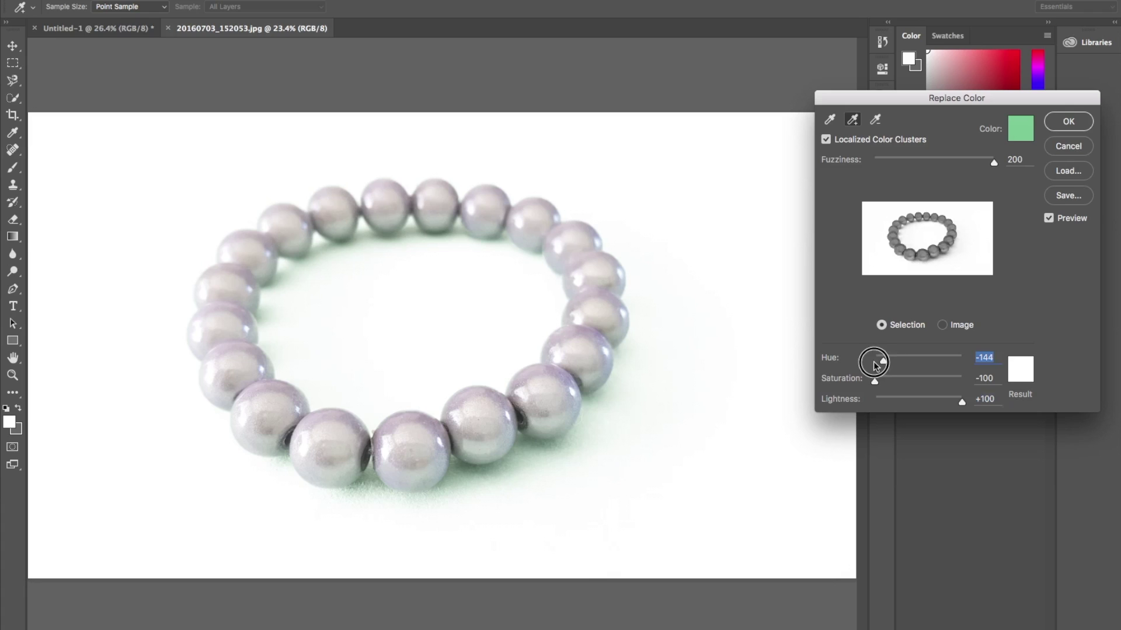
{"action": "left_click_drag", "start_coordinate": [875, 364], "coordinate": [860, 366]}
{"action": "left_click", "coordinate": [1068, 121]}
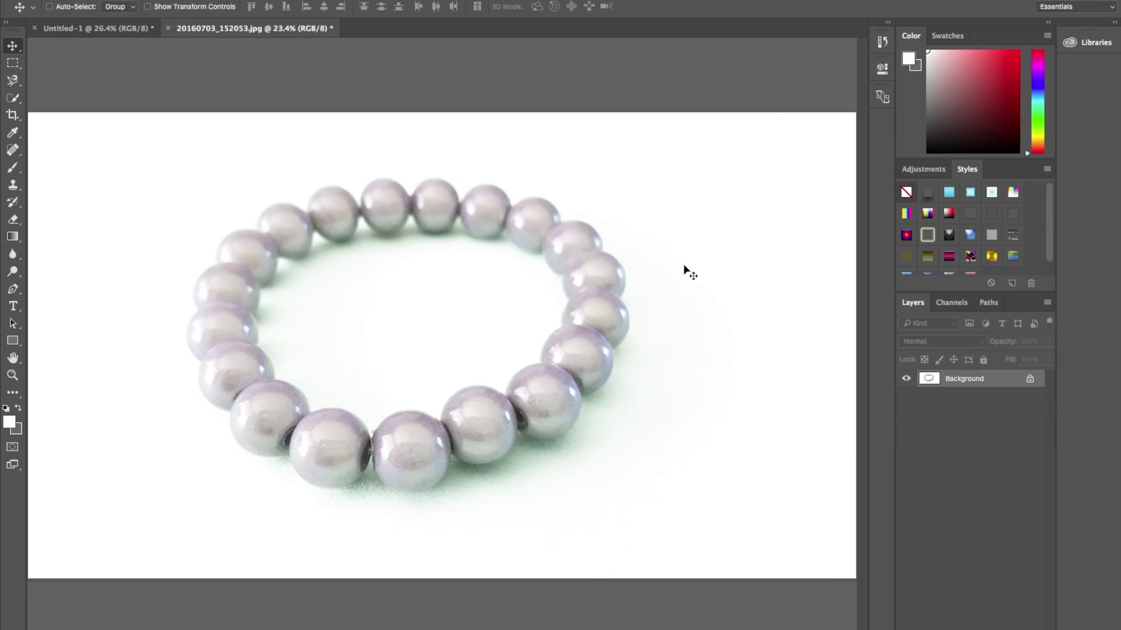
{"action": "key", "text": "ctrl+plus"}
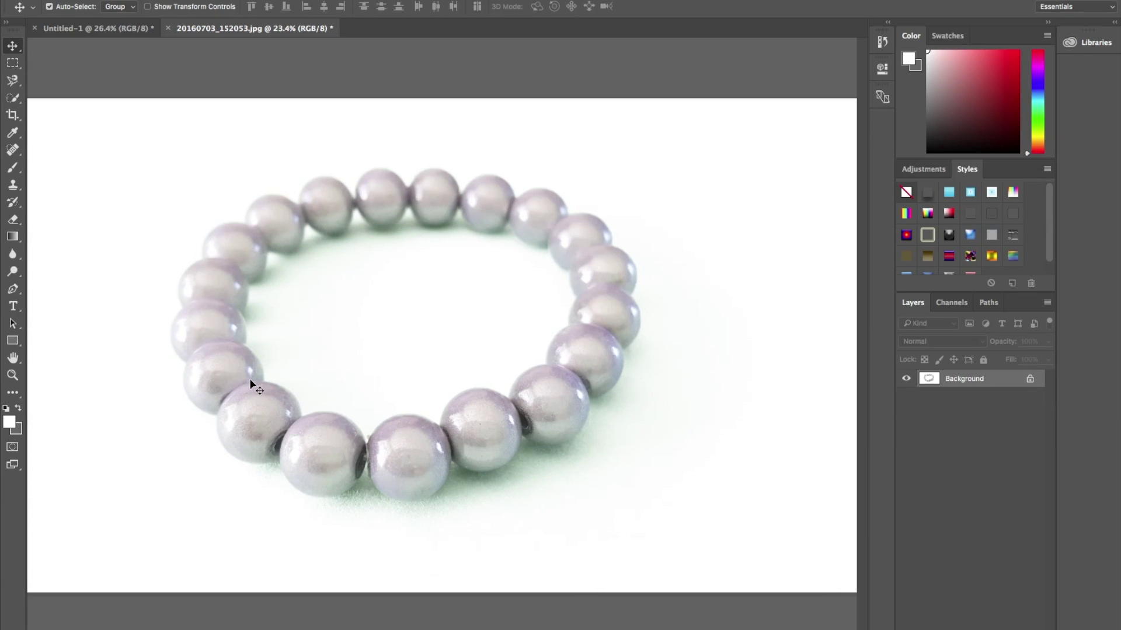
{"action": "key", "text": "ctrl+plus"}
{"action": "key", "text": "ctrl+plus"}
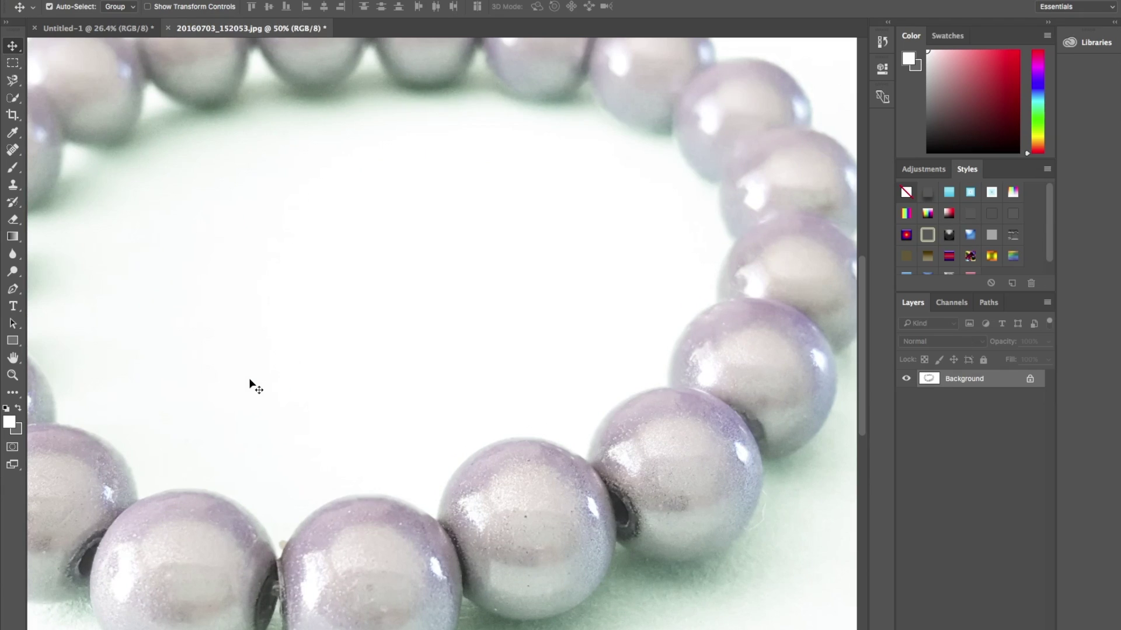
{"action": "key", "text": "ctrl+plus"}
{"action": "key", "text": "ctrl+plus"}
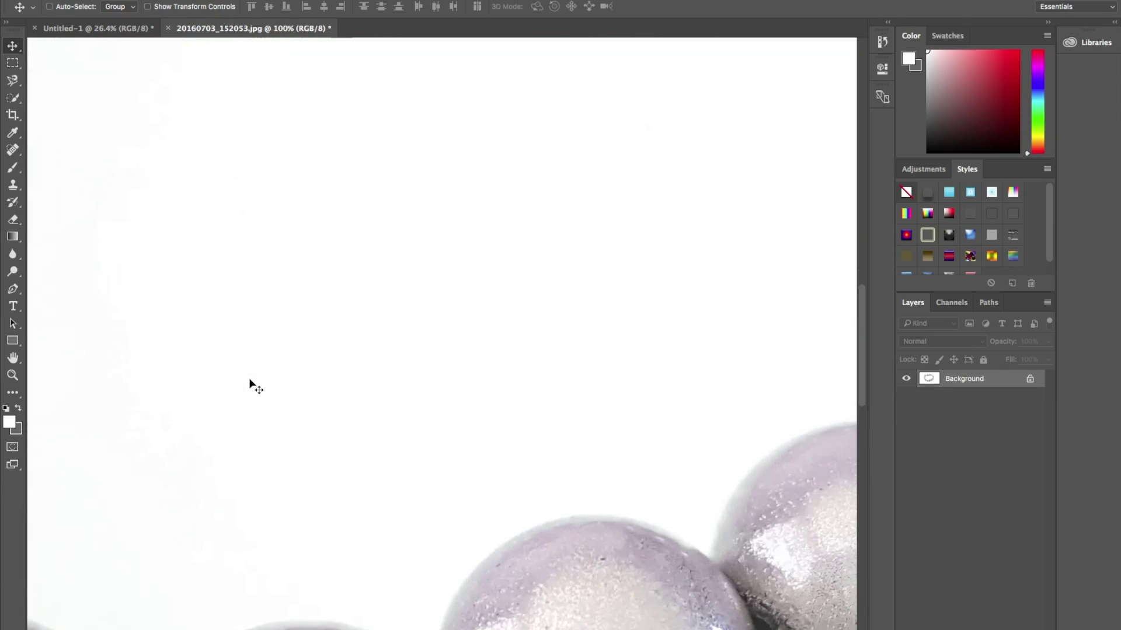
{"action": "scroll", "coordinate": [248, 377], "scroll_direction": "down", "scroll_amount": 3}
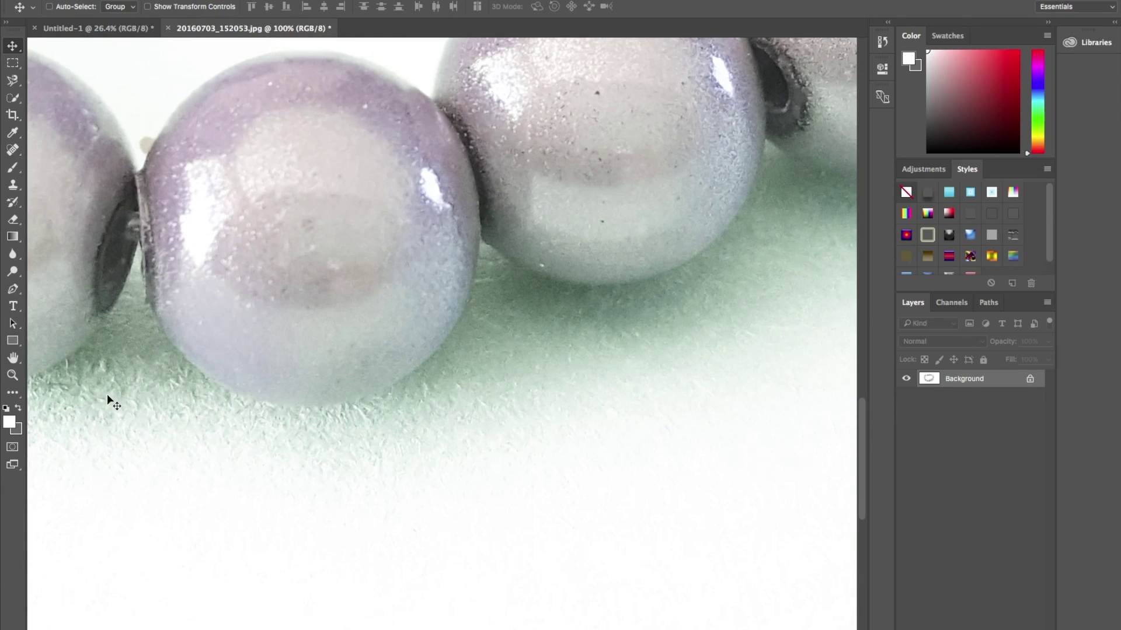
{"action": "scroll", "coordinate": [552, 328], "scroll_direction": "left", "scroll_amount": 6}
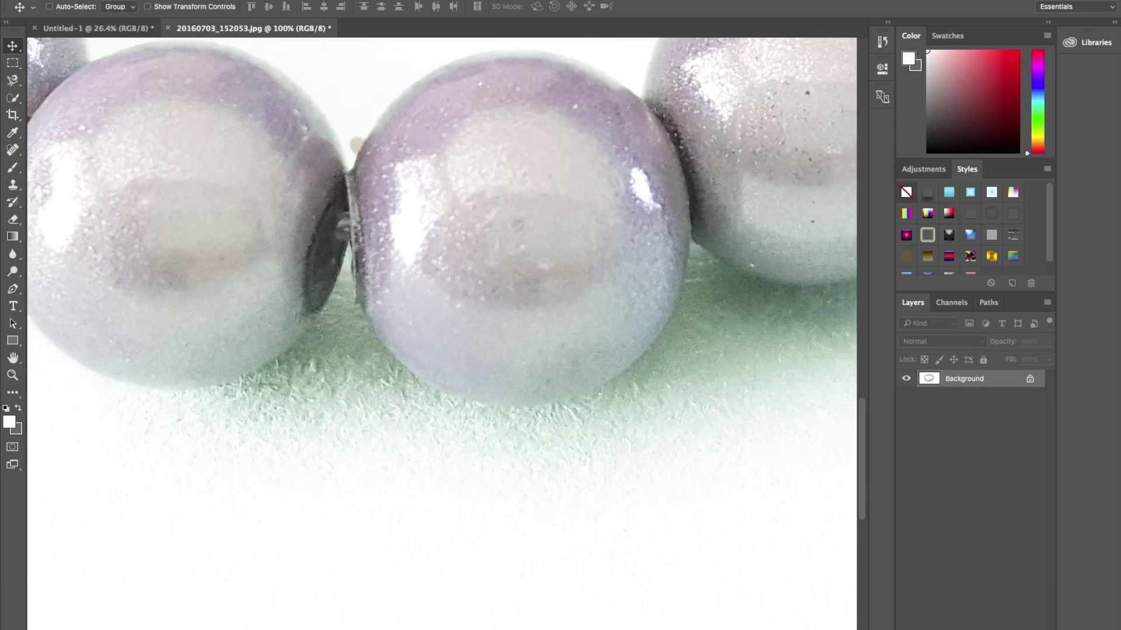
{"action": "left_click", "coordinate": [186, 1]}
In Hue/Saturation, set the Greens range to Saturation -100 and Lightness +100
{"action": "mouse_move", "coordinate": [188, 13]}
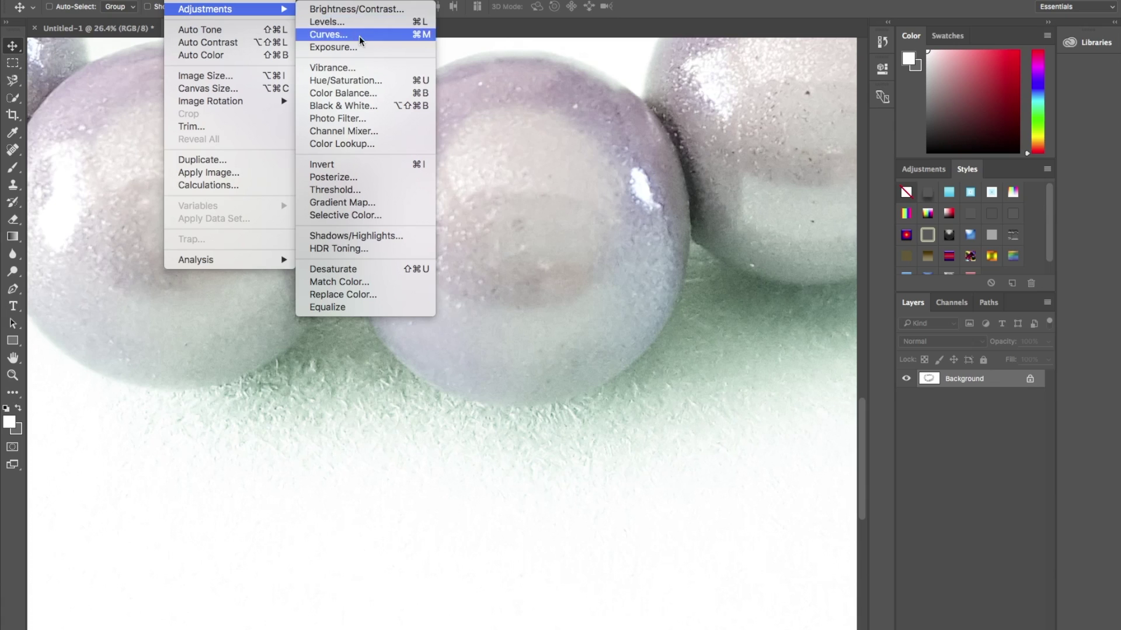
{"action": "left_click", "coordinate": [362, 80]}
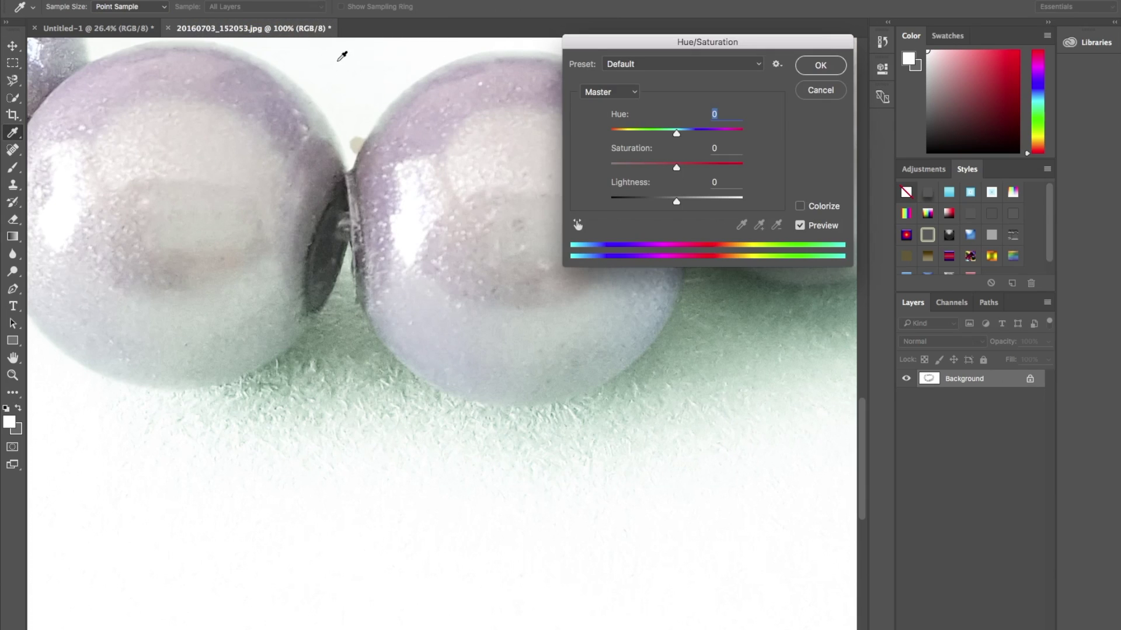
{"action": "left_click", "coordinate": [599, 92]}
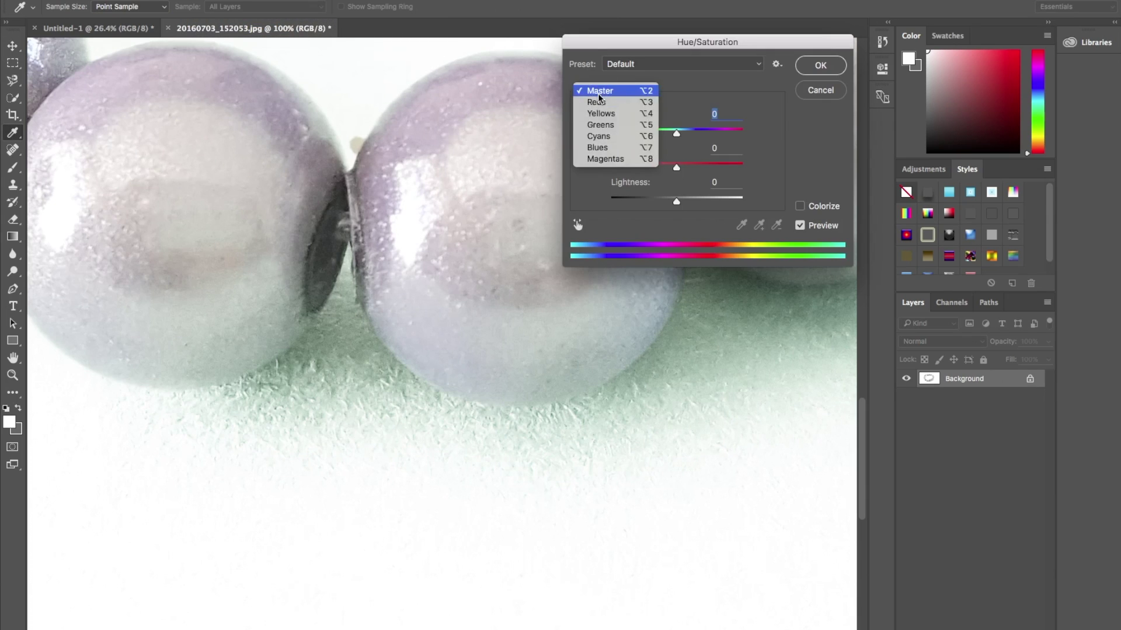
{"action": "left_click", "coordinate": [601, 126]}
{"action": "left_click_drag", "start_coordinate": [677, 167], "coordinate": [610, 168]}
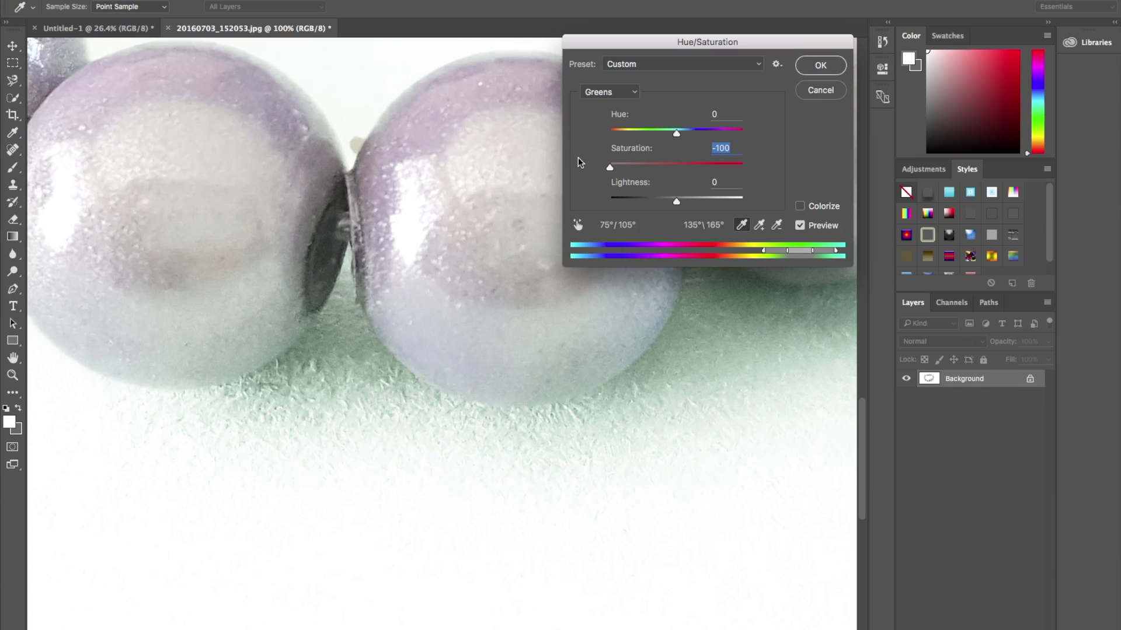
{"action": "left_click_drag", "start_coordinate": [676, 201], "coordinate": [782, 203]}
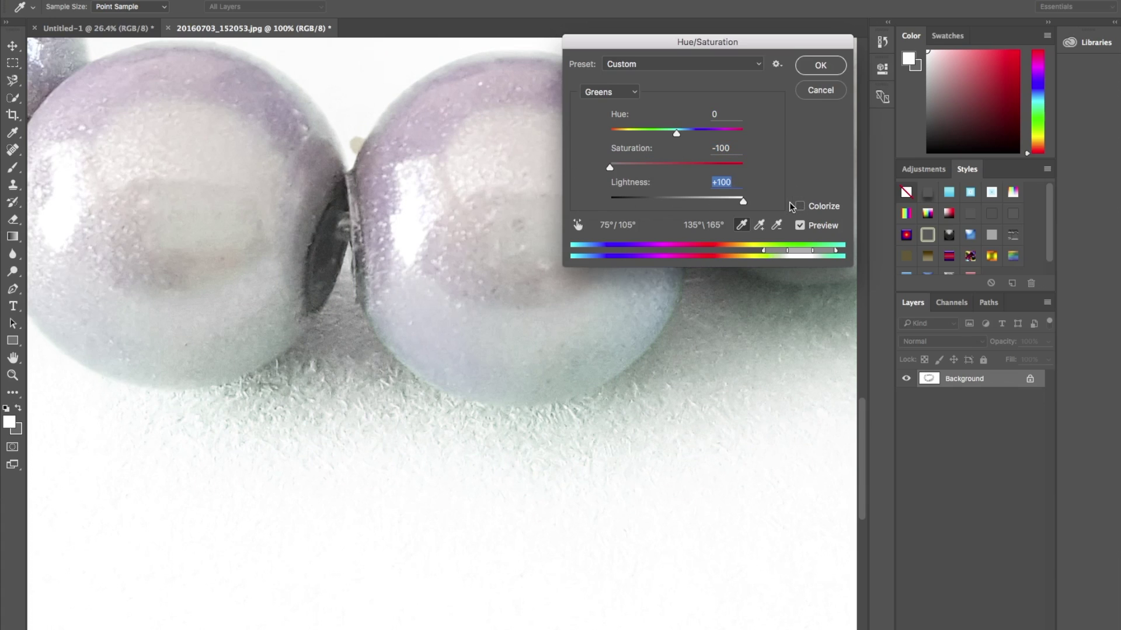
Set the Cyans range to Saturation -100 and Lightness +100, then apply
{"action": "left_click", "coordinate": [610, 94]}
{"action": "left_click", "coordinate": [605, 104]}
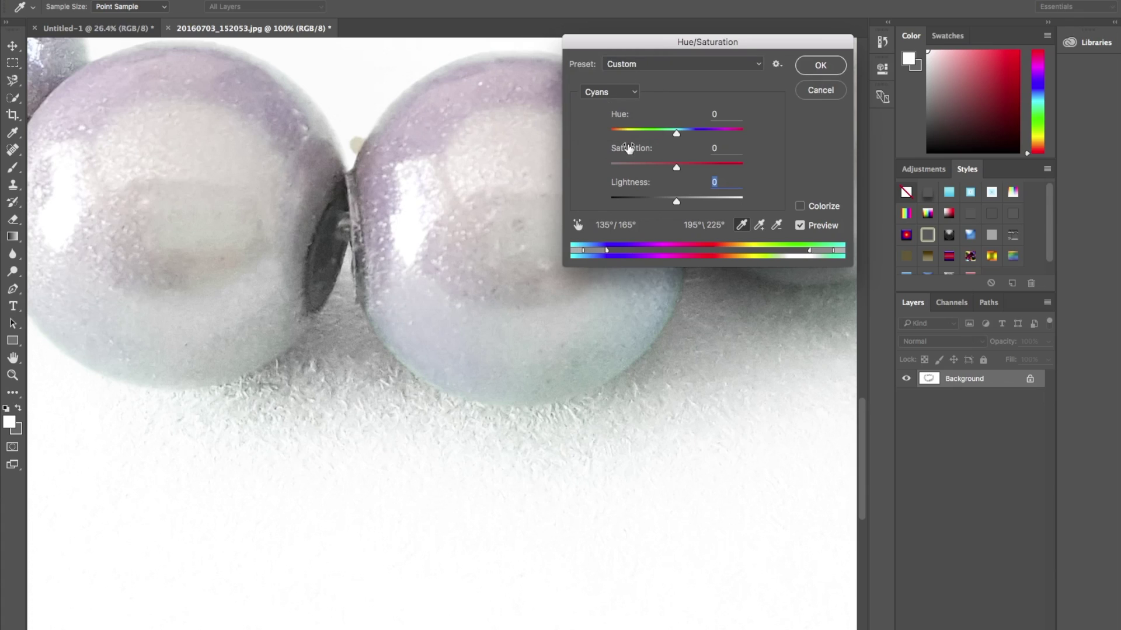
{"action": "left_click_drag", "start_coordinate": [677, 168], "coordinate": [557, 170]}
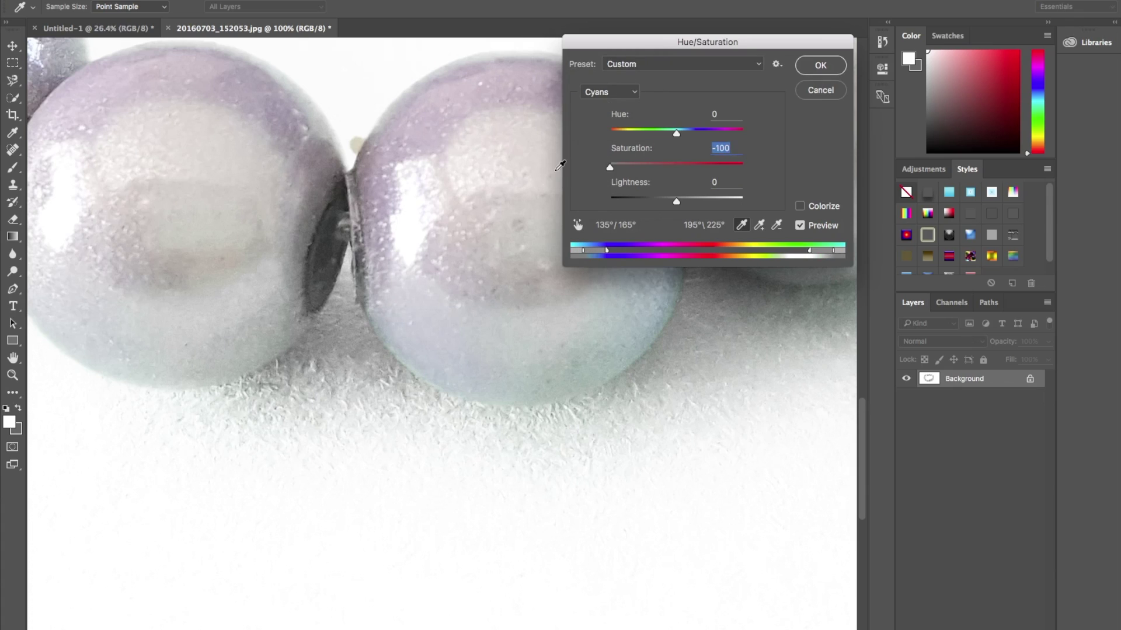
{"action": "left_click_drag", "start_coordinate": [676, 201], "coordinate": [774, 201]}
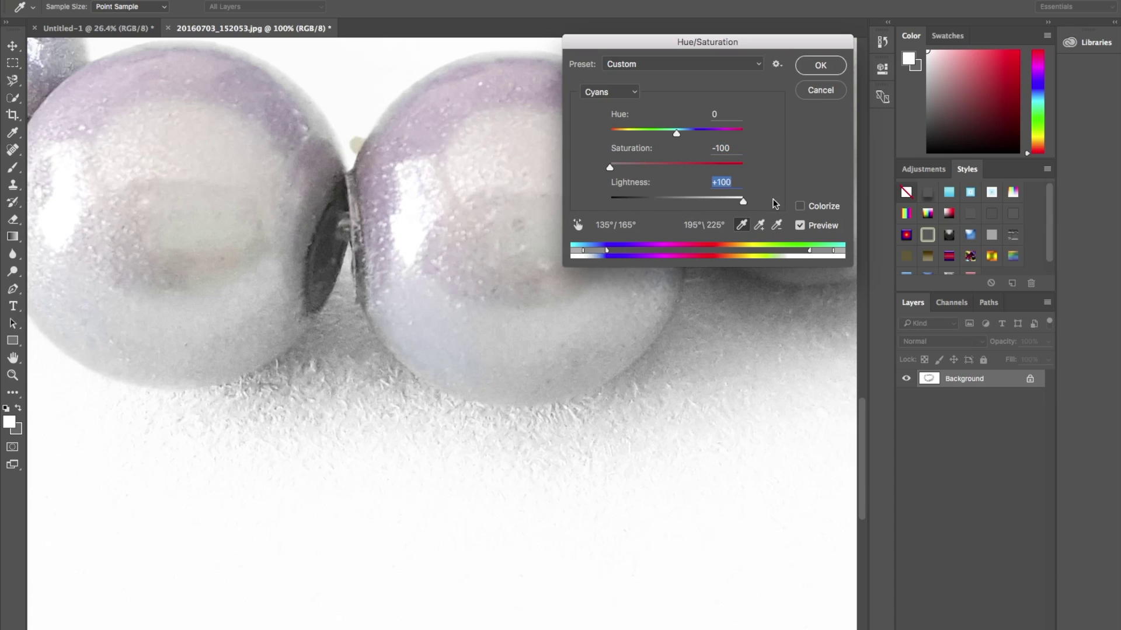
{"action": "left_click", "coordinate": [823, 63]}
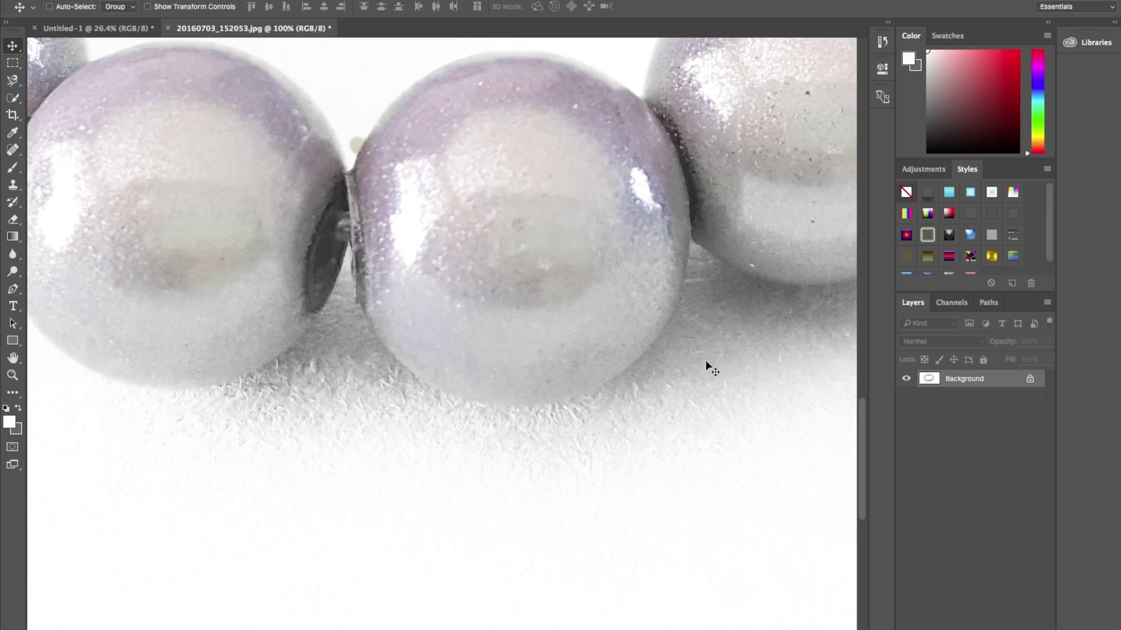
Crop the photo by pulling the left and right edges in to a near-square frame around the bracelet
{"action": "key", "text": "ctrl+0"}
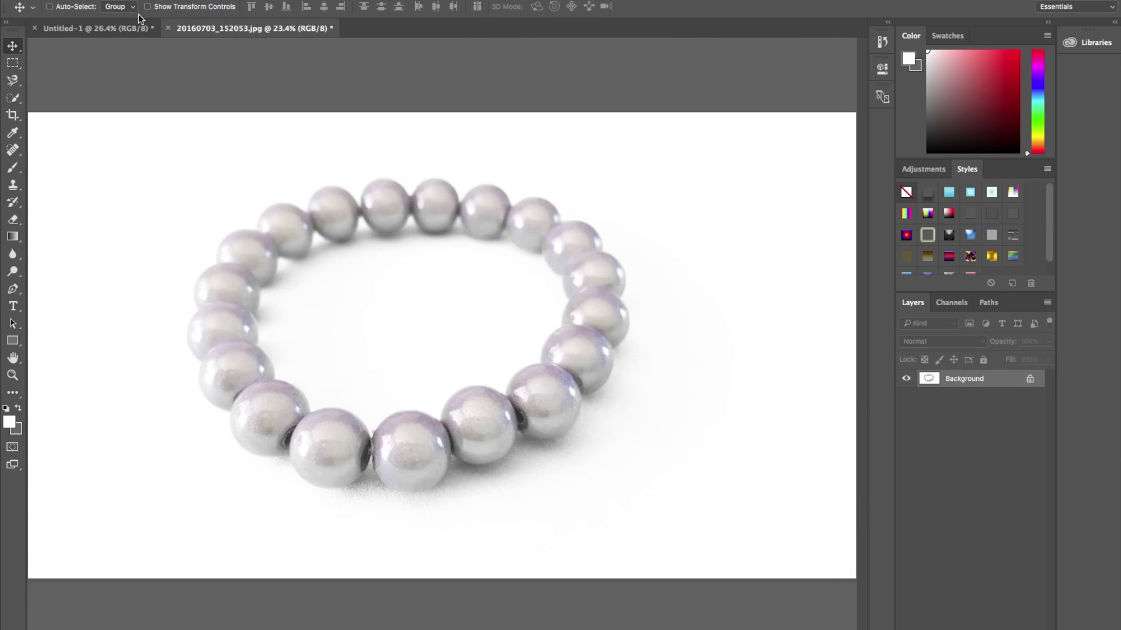
{"action": "left_click", "coordinate": [12, 115]}
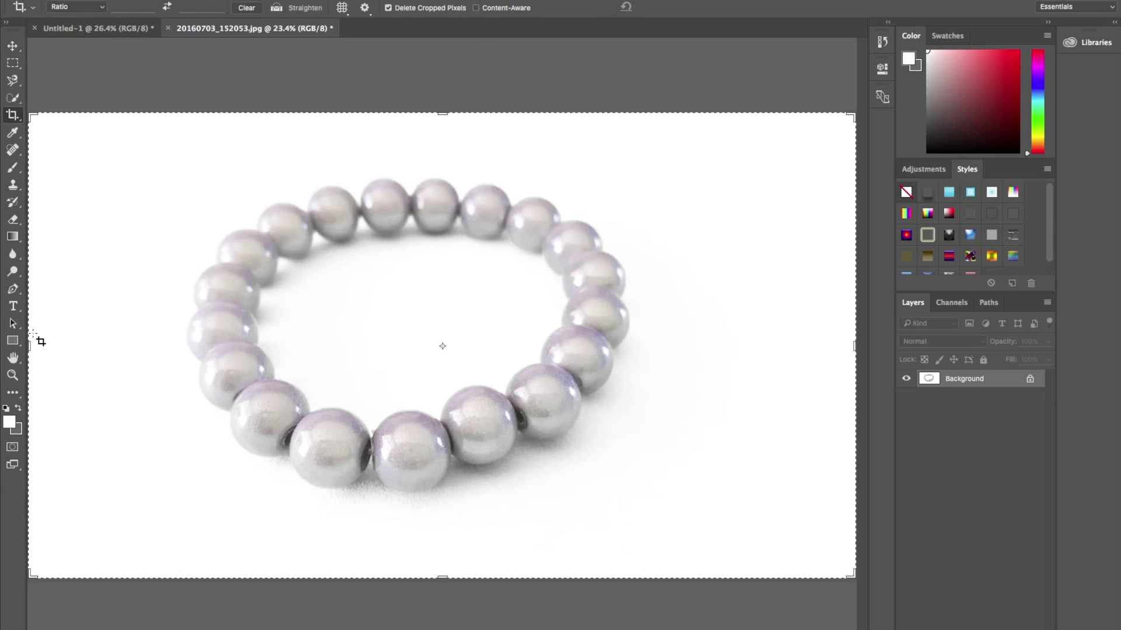
{"action": "left_click_drag", "start_coordinate": [29, 346], "coordinate": [100, 348]}
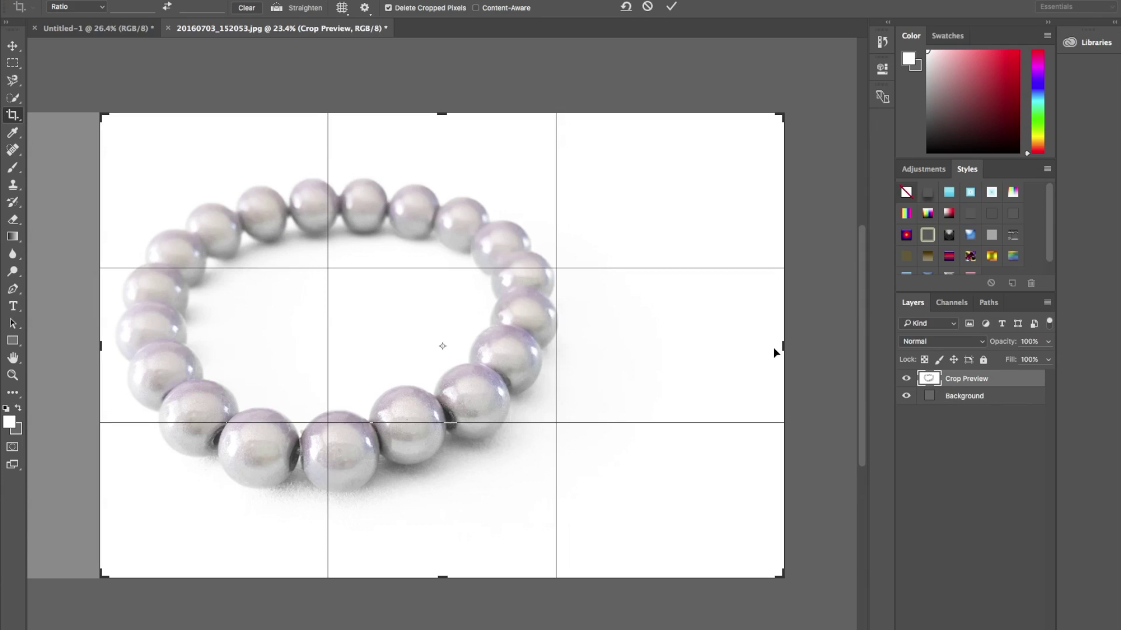
{"action": "left_click_drag", "start_coordinate": [782, 348], "coordinate": [681, 344]}
{"action": "left_click", "coordinate": [671, 7]}
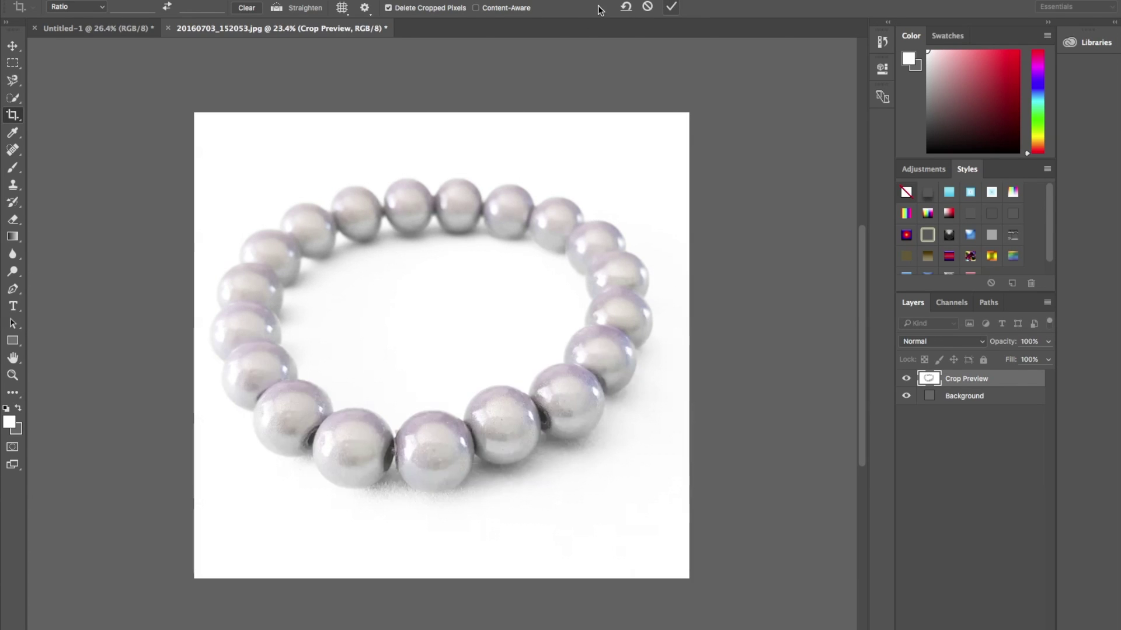
{"action": "left_click", "coordinate": [13, 45]}
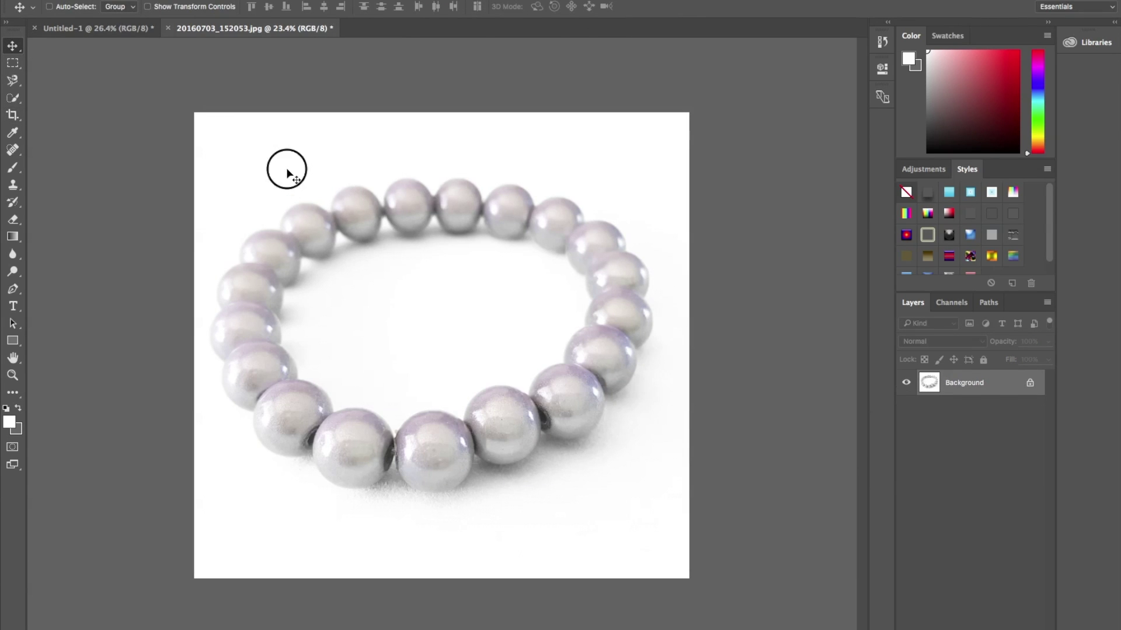
Drag the bracelet into Untitled-1 as Layer 1, scale it to about 66% and centre it
{"action": "left_click", "coordinate": [112, 27]}
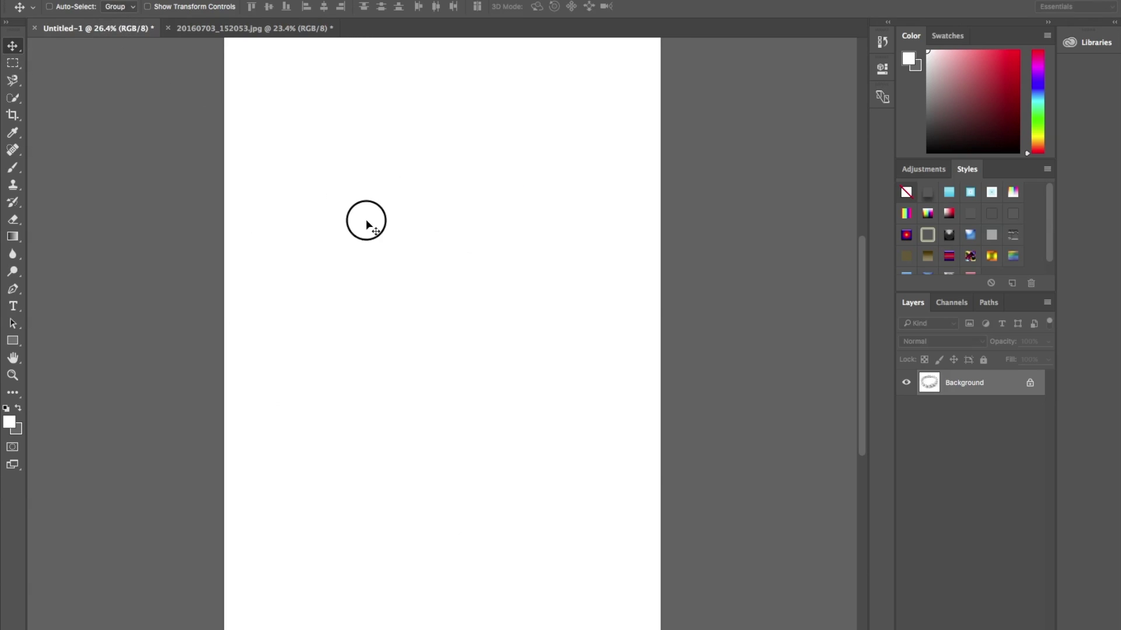
{"action": "left_click_drag", "start_coordinate": [365, 225], "coordinate": [363, 210]}
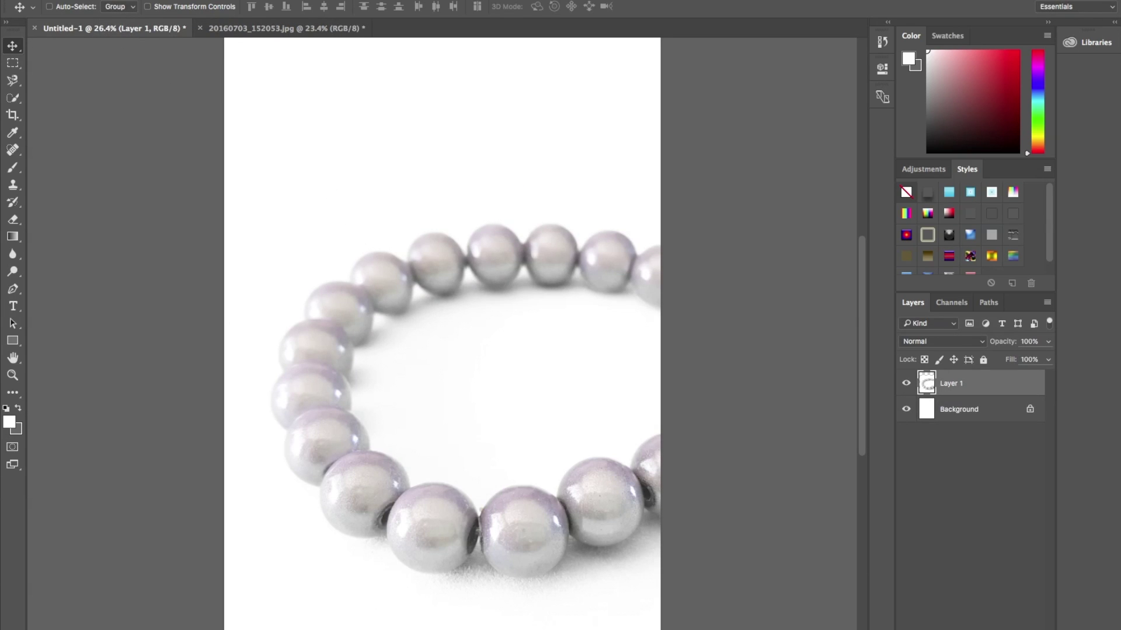
{"action": "left_click", "coordinate": [153, 0]}
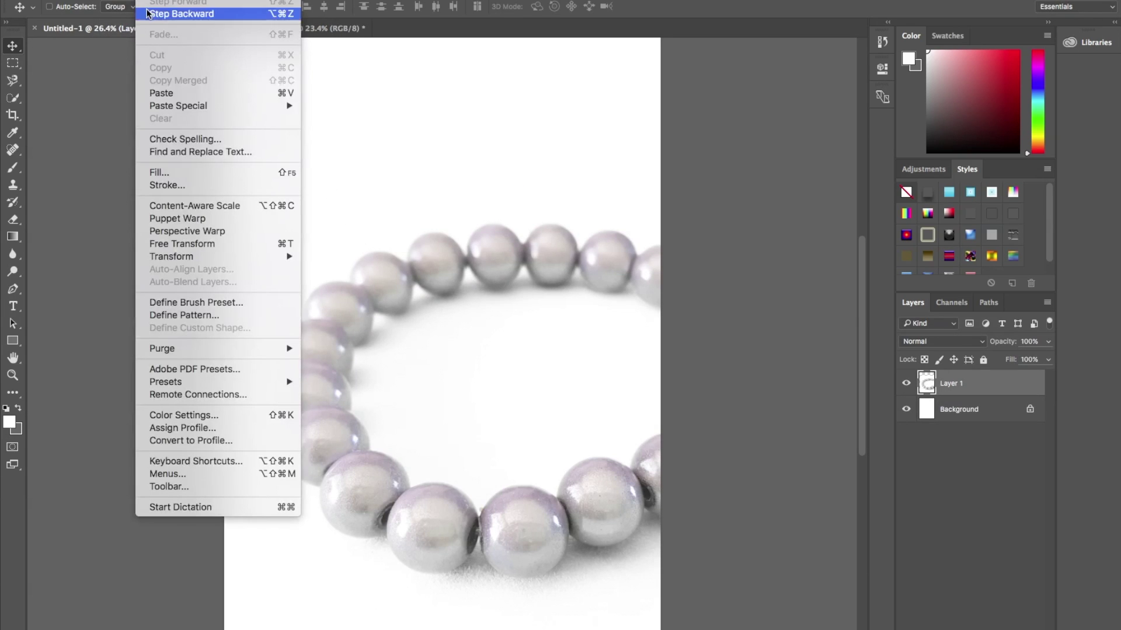
{"action": "left_click", "coordinate": [169, 244]}
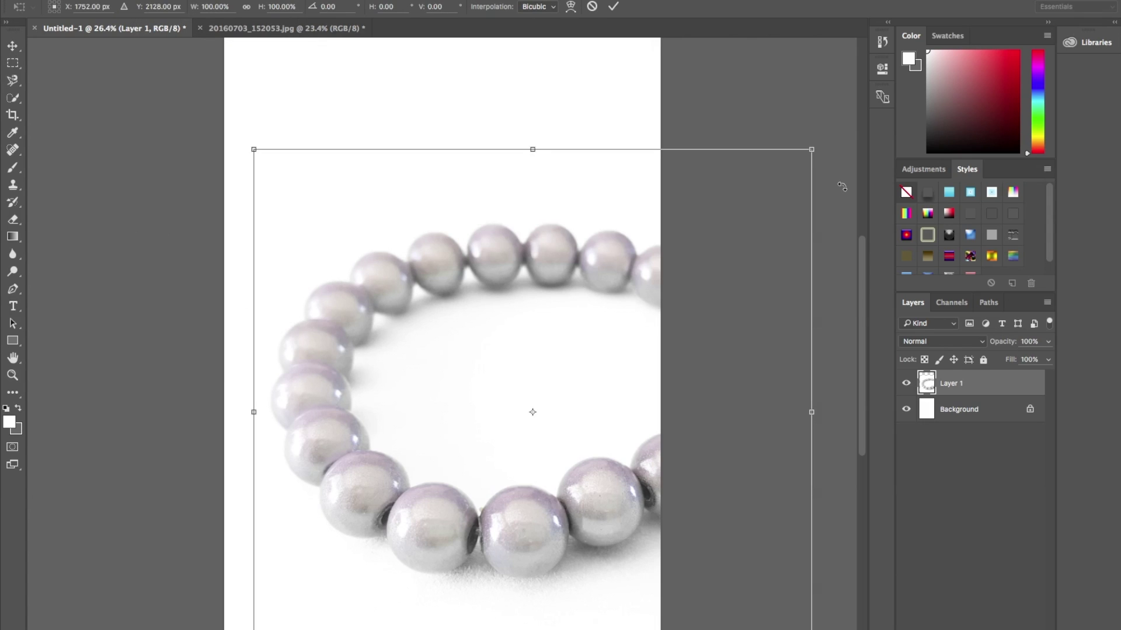
{"action": "left_click_drag", "start_coordinate": [811, 150], "coordinate": [553, 270]}
{"action": "left_click_drag", "start_coordinate": [561, 340], "coordinate": [568, 187]}
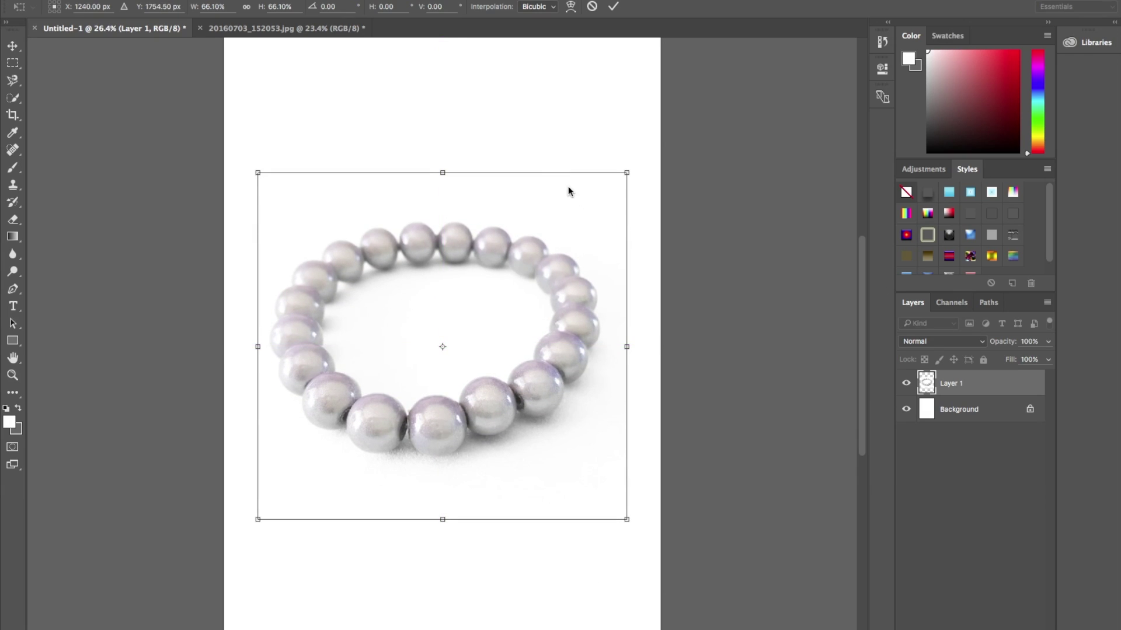
{"action": "left_click", "coordinate": [613, 6]}
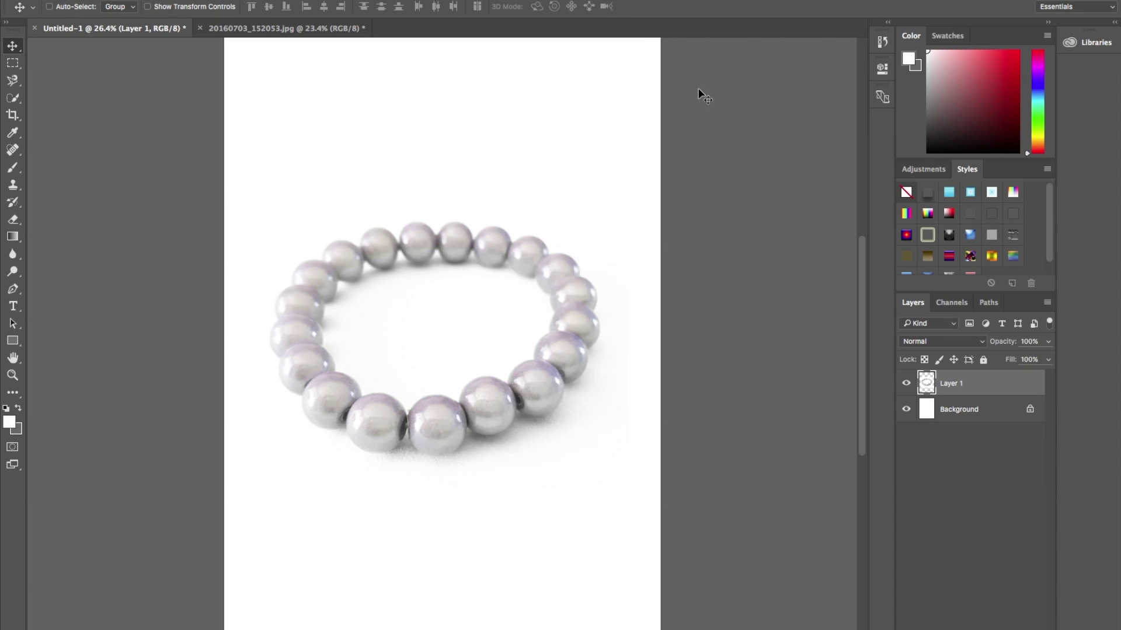
{"action": "key", "text": "ctrl+plus"}
{"action": "key", "text": "ctrl+plus"}
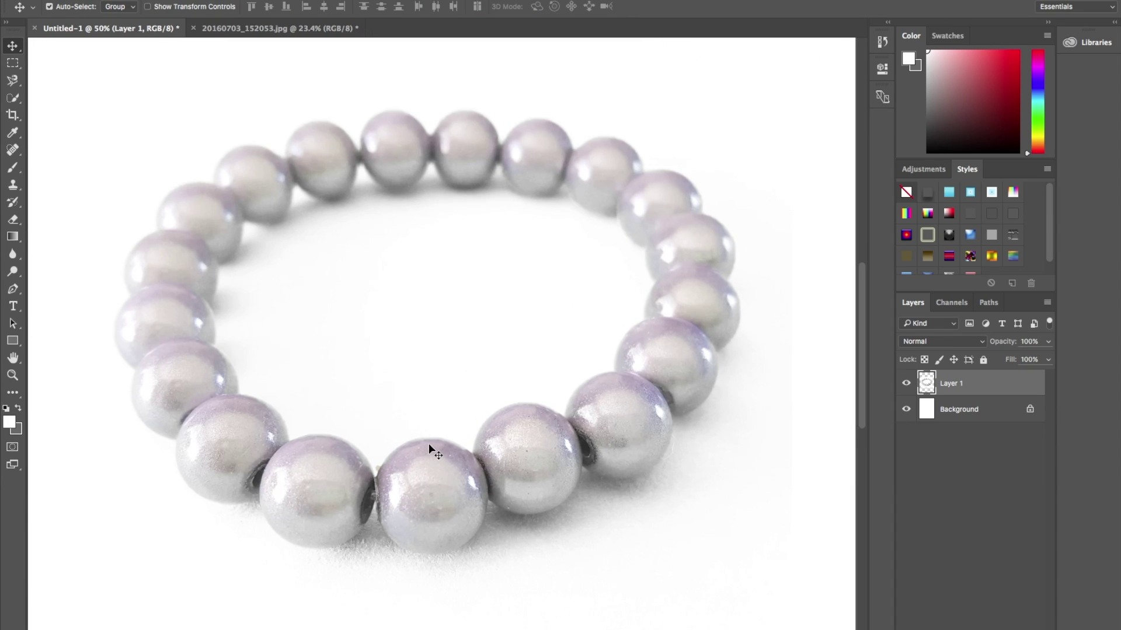
{"action": "key", "text": "ctrl+plus"}
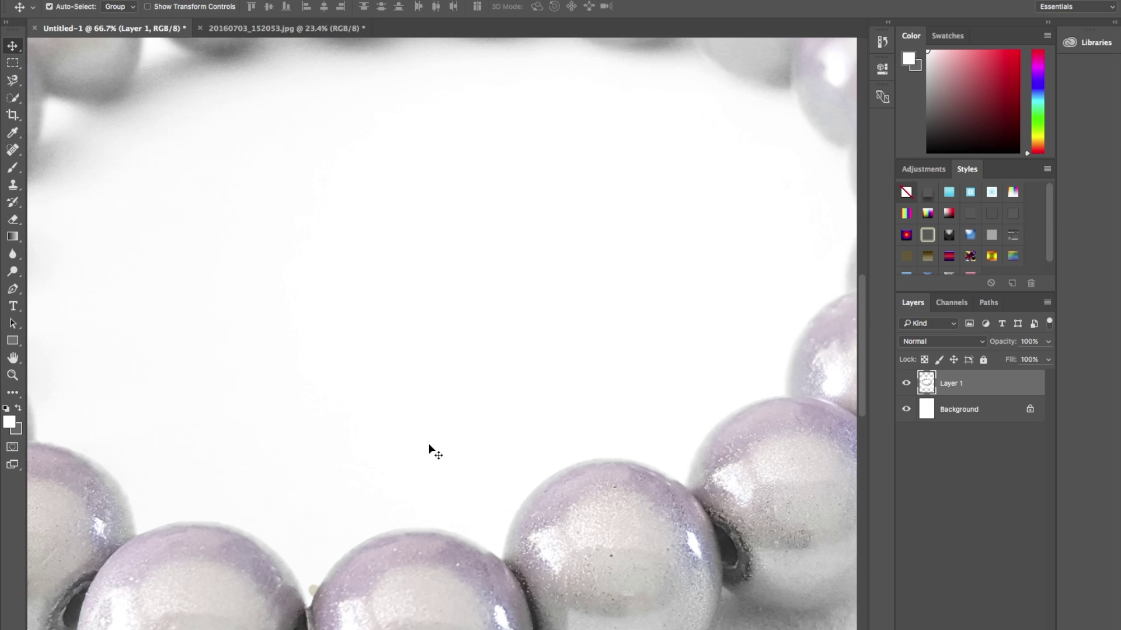
{"action": "key", "text": "ctrl+plus"}
{"action": "scroll", "coordinate": [408, 467], "scroll_direction": "down", "scroll_amount": 5}
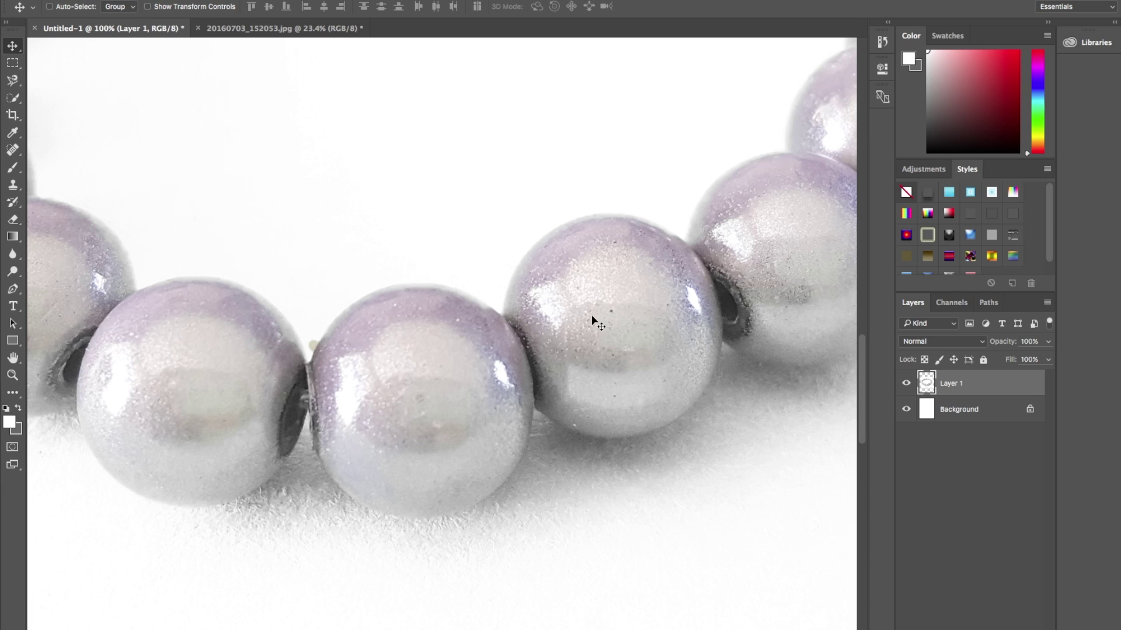
{"action": "scroll", "coordinate": [592, 310], "scroll_direction": "right", "scroll_amount": 5}
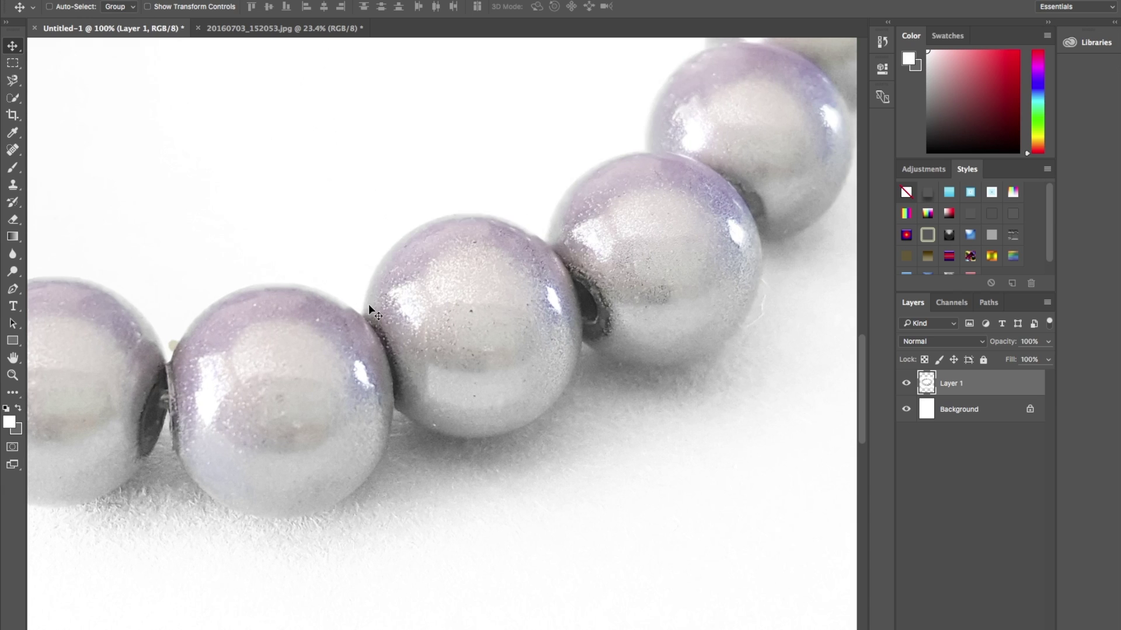
{"action": "scroll", "coordinate": [598, 235], "scroll_direction": "right", "scroll_amount": 15}
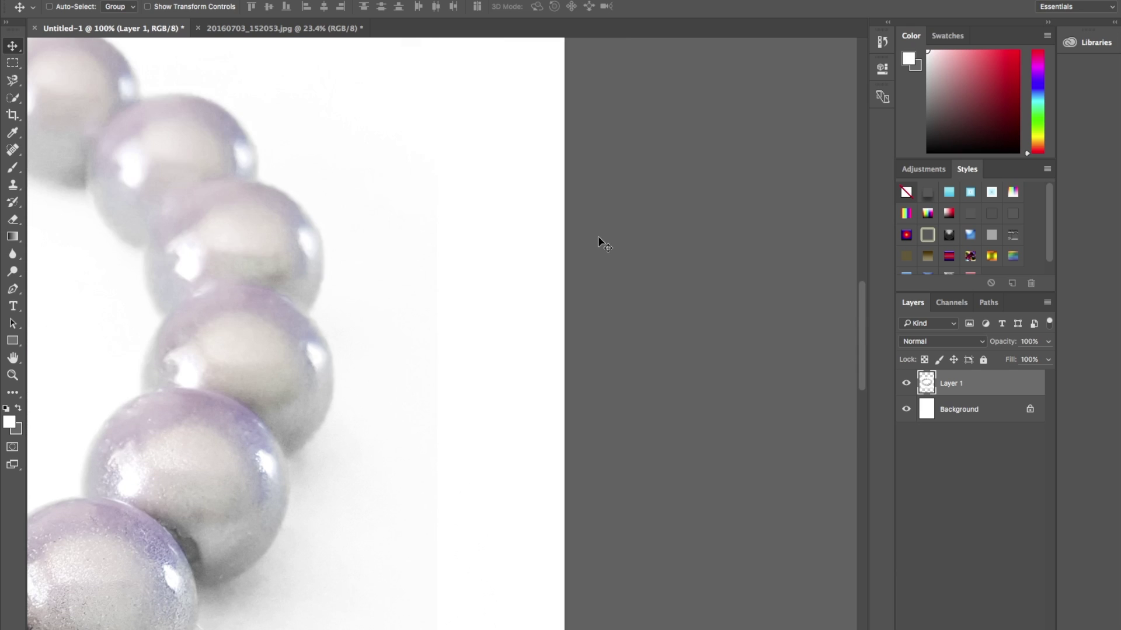
{"action": "scroll", "coordinate": [597, 236], "scroll_direction": "up", "scroll_amount": 10}
{"action": "scroll", "coordinate": [598, 236], "scroll_direction": "left", "scroll_amount": 3}
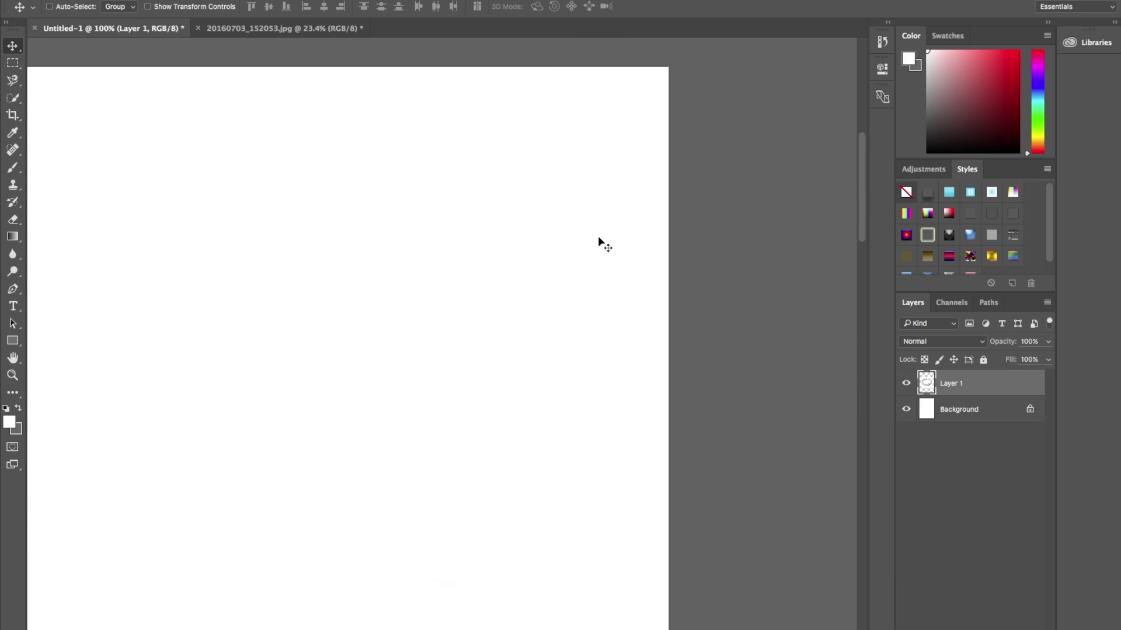
{"action": "scroll", "coordinate": [597, 236], "scroll_direction": "left", "scroll_amount": 5}
{"action": "scroll", "coordinate": [598, 236], "scroll_direction": "left", "scroll_amount": 10}
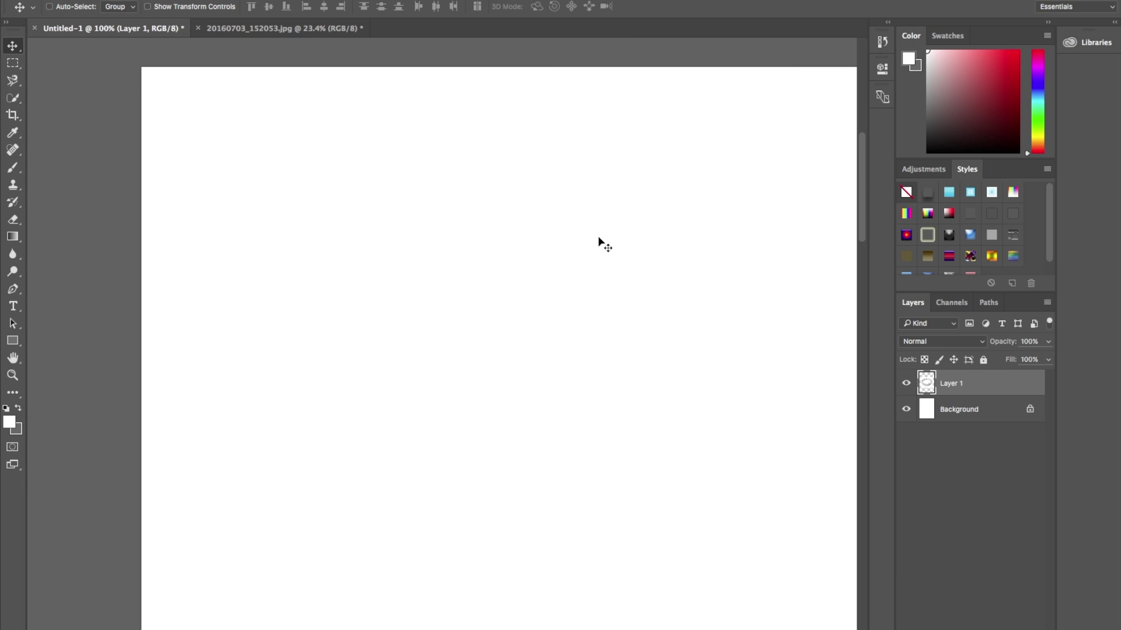
{"action": "scroll", "coordinate": [597, 236], "scroll_direction": "down", "scroll_amount": 5}
{"action": "scroll", "coordinate": [597, 236], "scroll_direction": "down", "scroll_amount": 10}
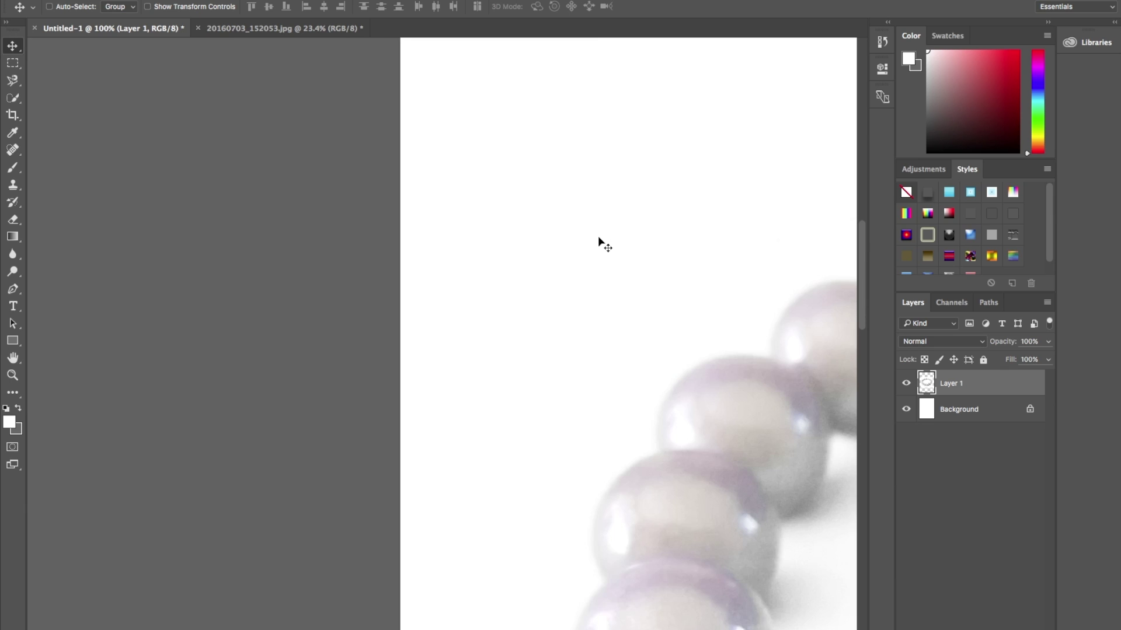
{"action": "scroll", "coordinate": [597, 236], "scroll_direction": "right", "scroll_amount": 5}
{"action": "scroll", "coordinate": [597, 236], "scroll_direction": "left", "scroll_amount": 5}
{"action": "scroll", "coordinate": [598, 236], "scroll_direction": "down", "scroll_amount": 5}
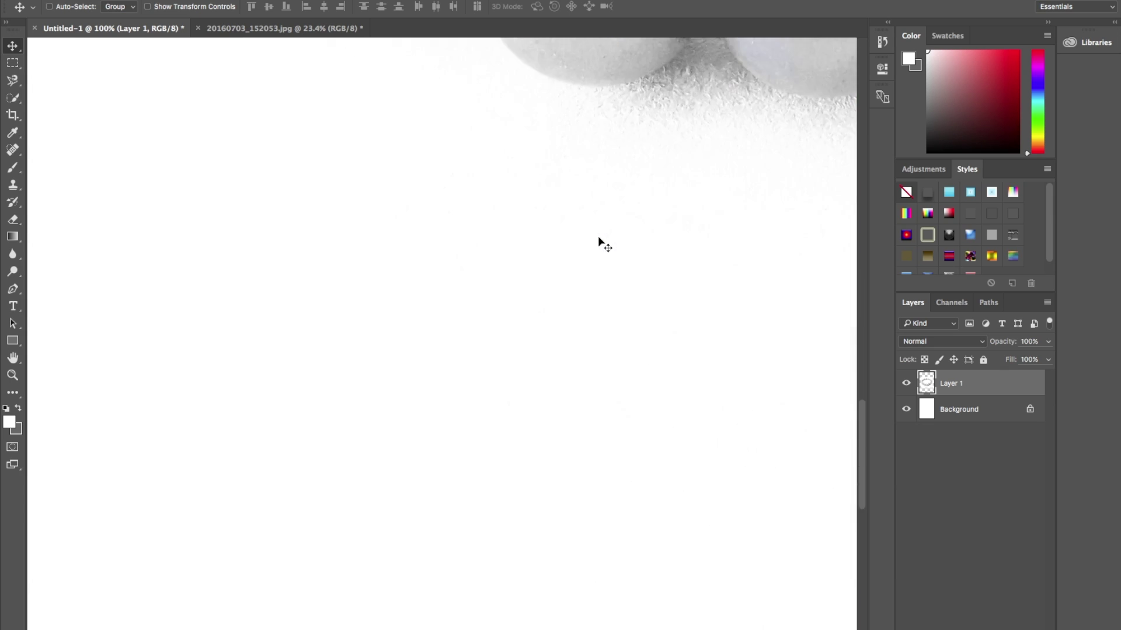
{"action": "key", "text": "ctrl+0"}
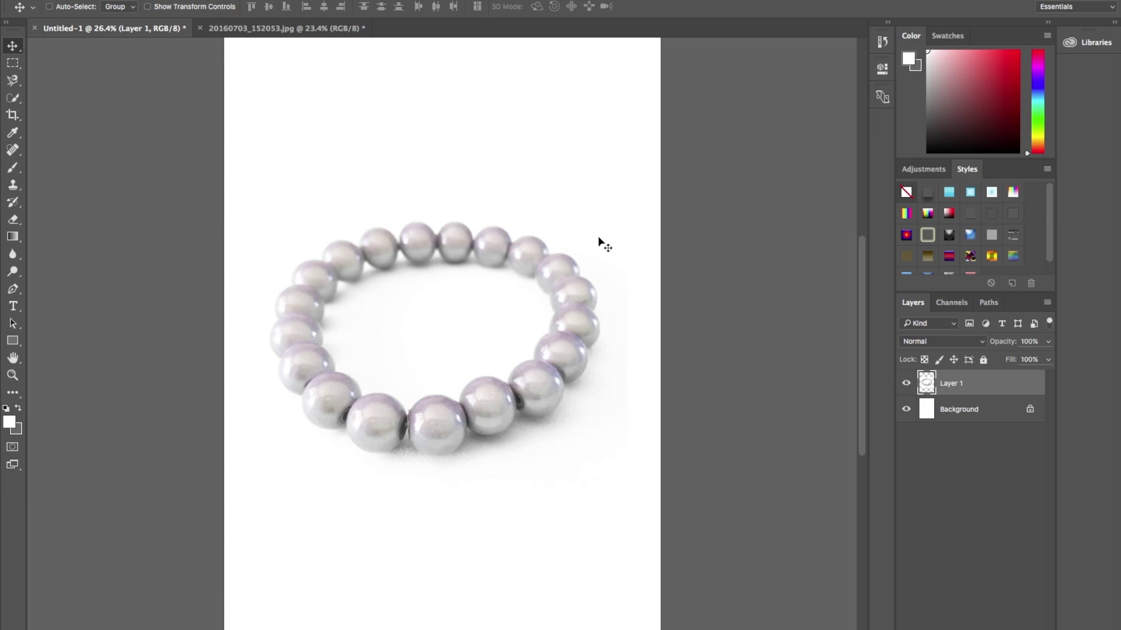